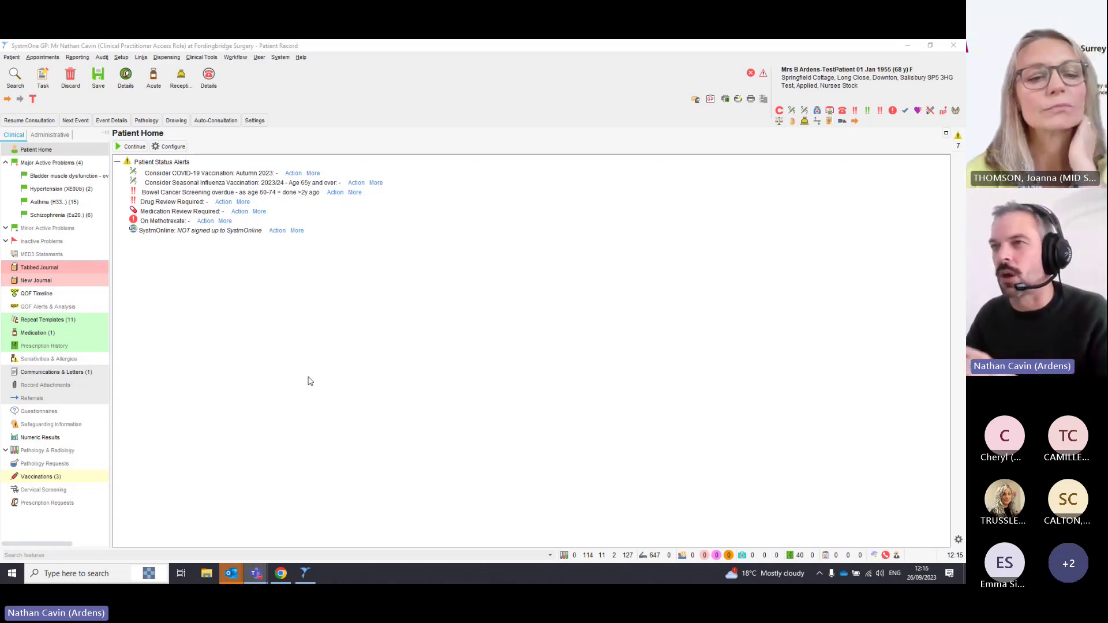
# Step: Open the Ardens Consultation template for this patient and show its Gastrointestinal page
pyautogui.click(594, 251)
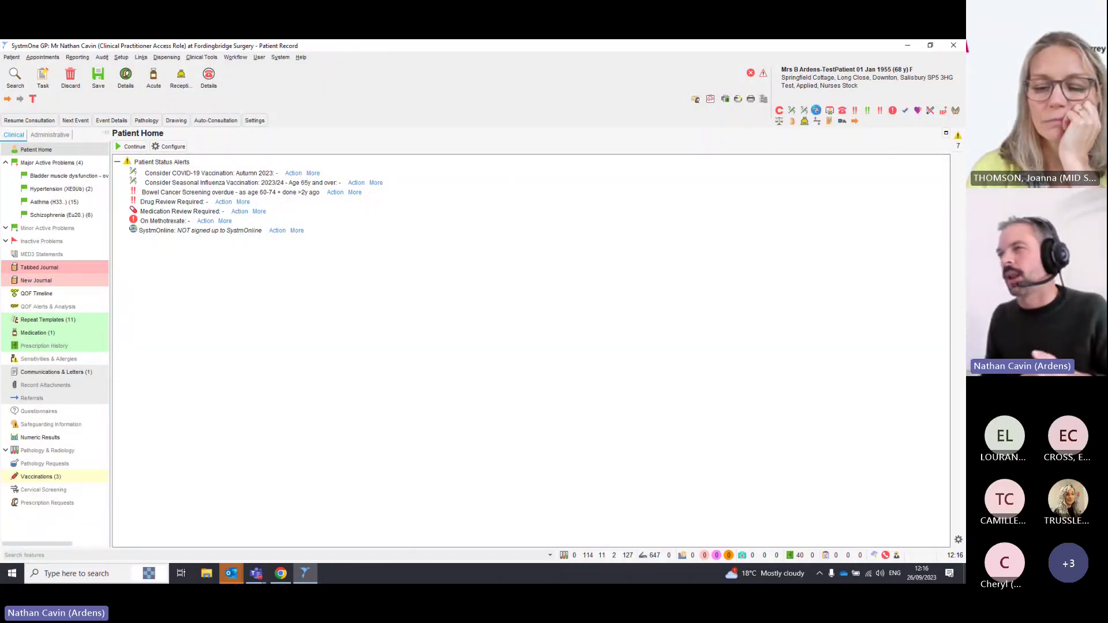
pyautogui.click(817, 111)
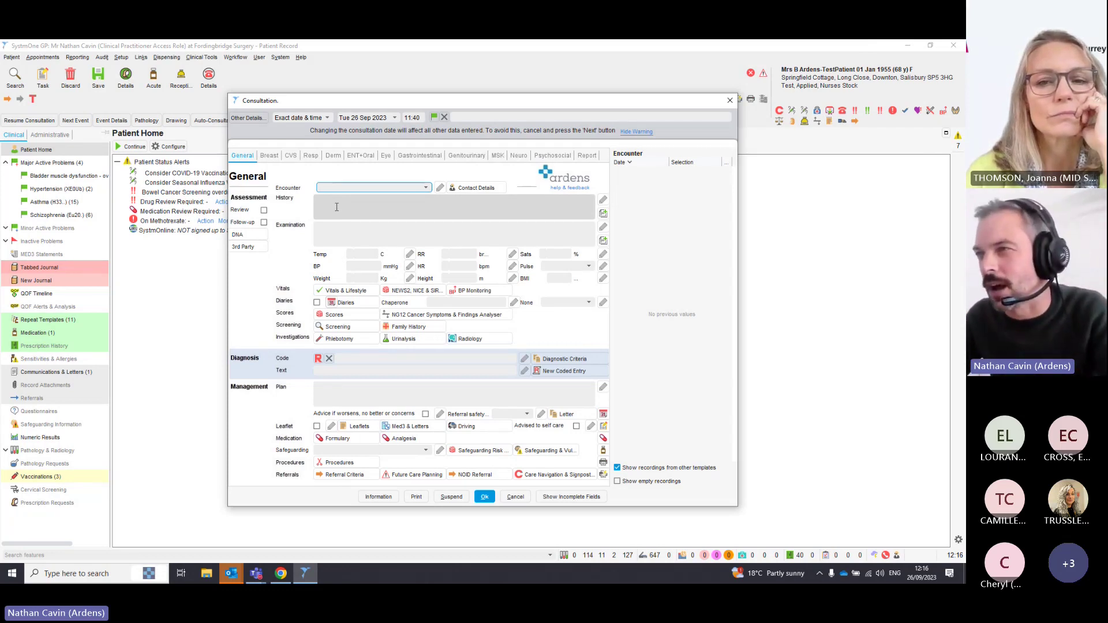
pyautogui.click(343, 234)
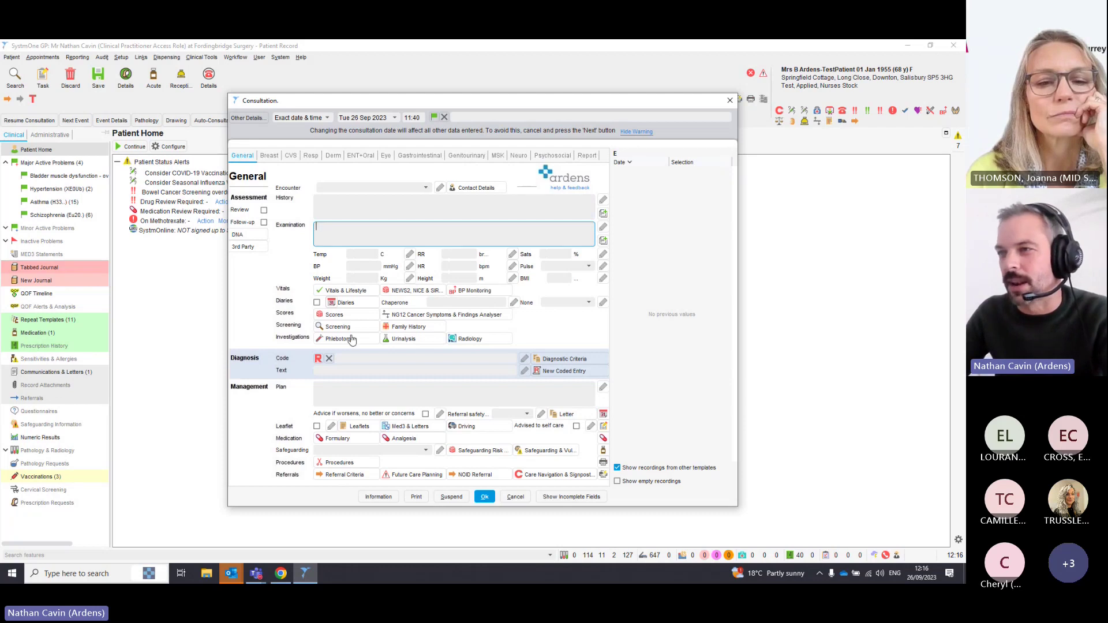
pyautogui.click(348, 400)
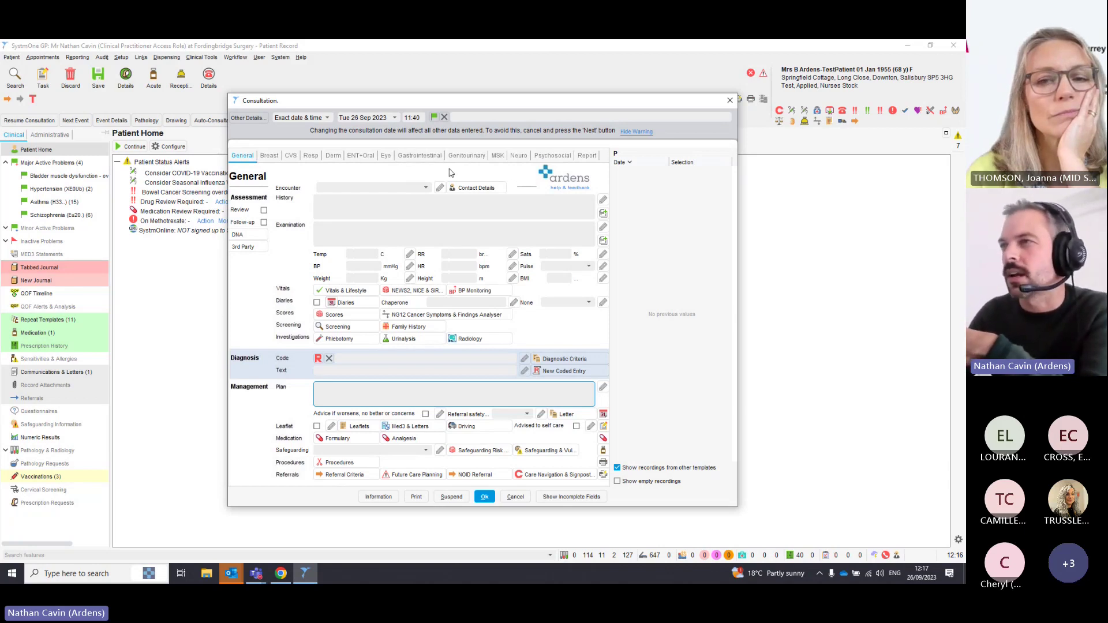
pyautogui.click(430, 159)
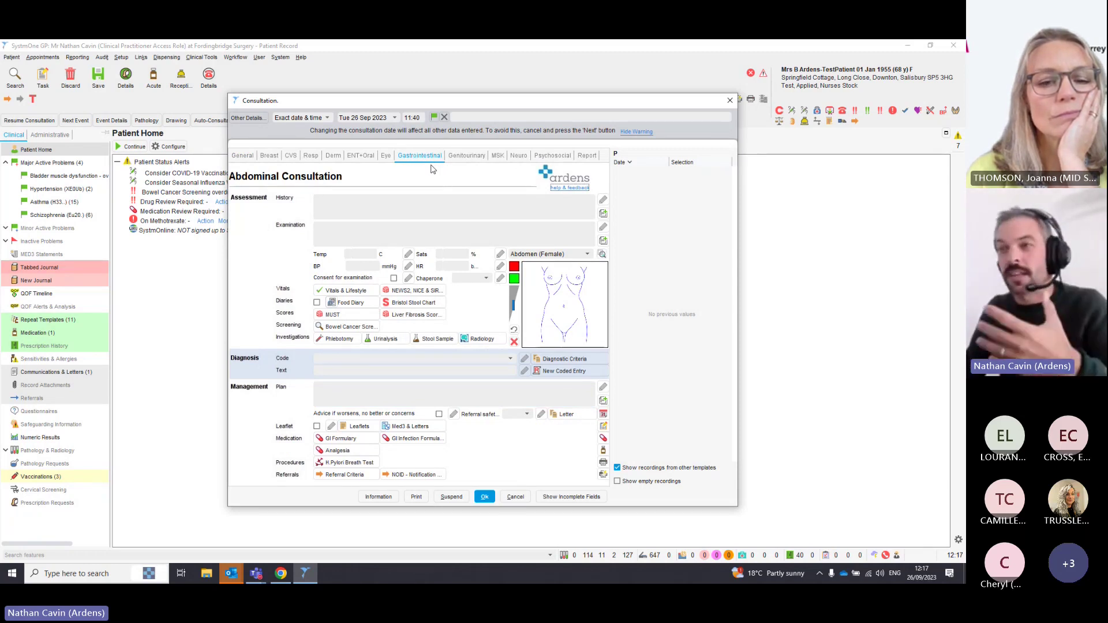
# Step: Add the preset note "Abdominal ache/pain" to the History of the abdominal consultation
pyautogui.click(379, 210)
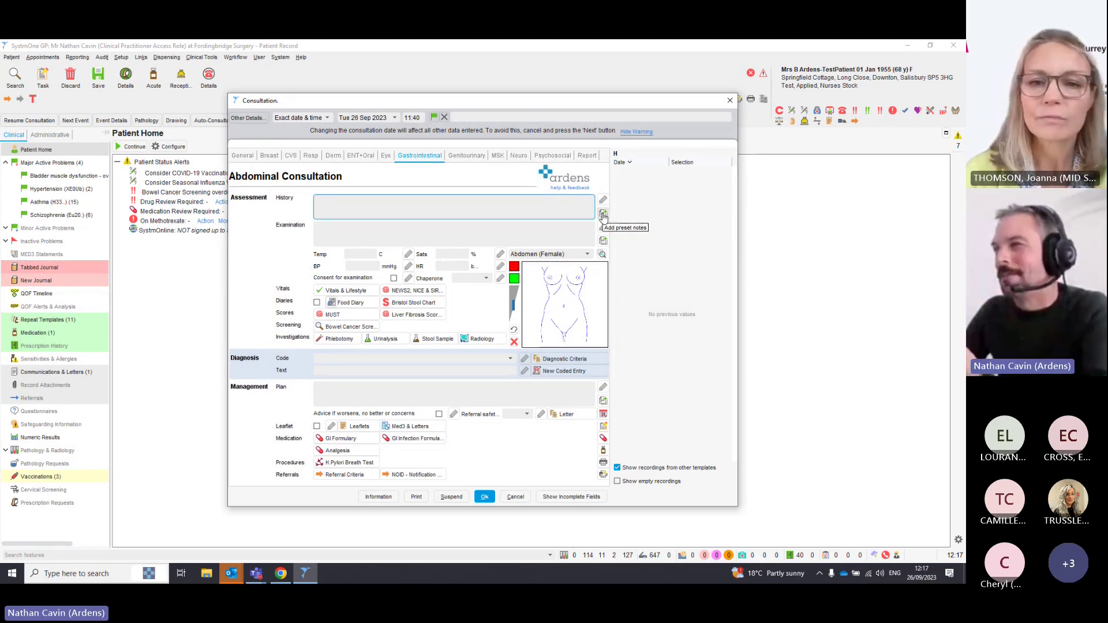
pyautogui.click(603, 216)
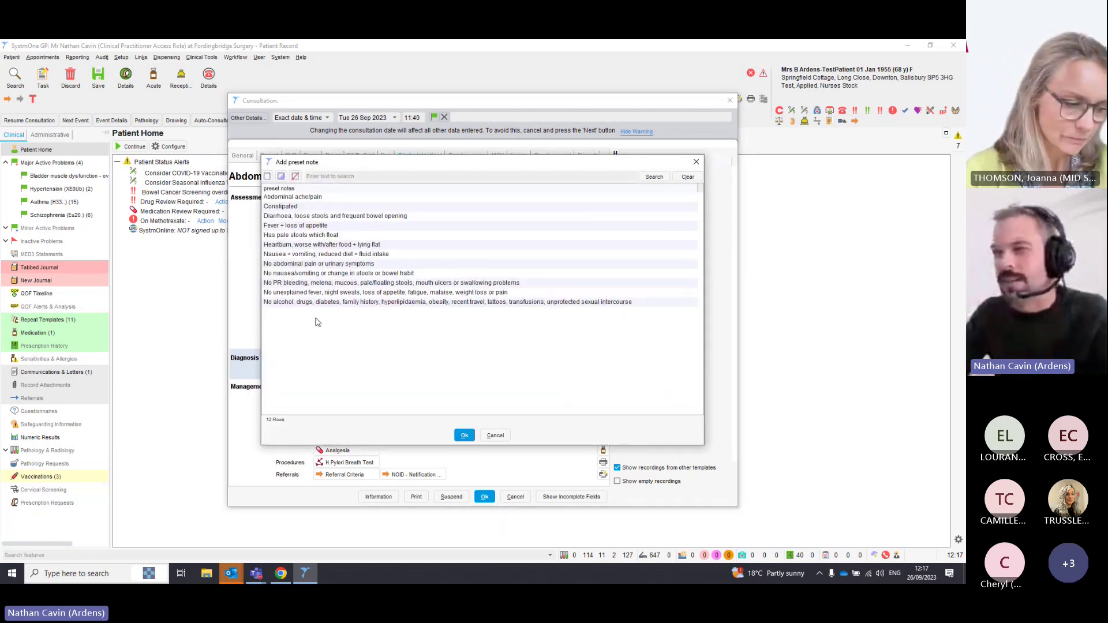
pyautogui.click(313, 199)
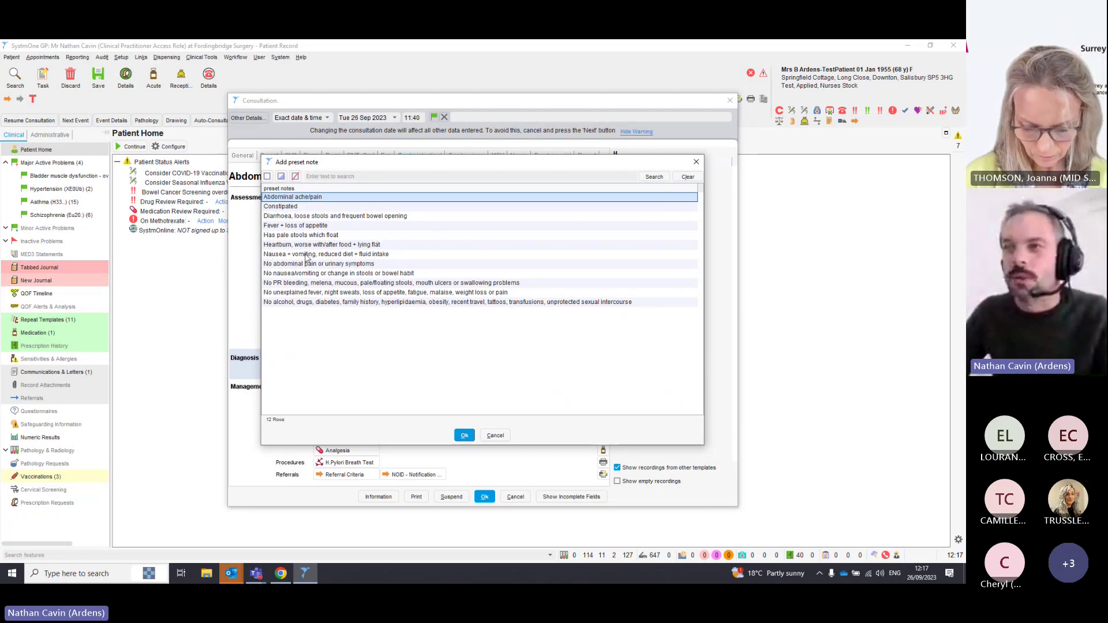
pyautogui.click(464, 435)
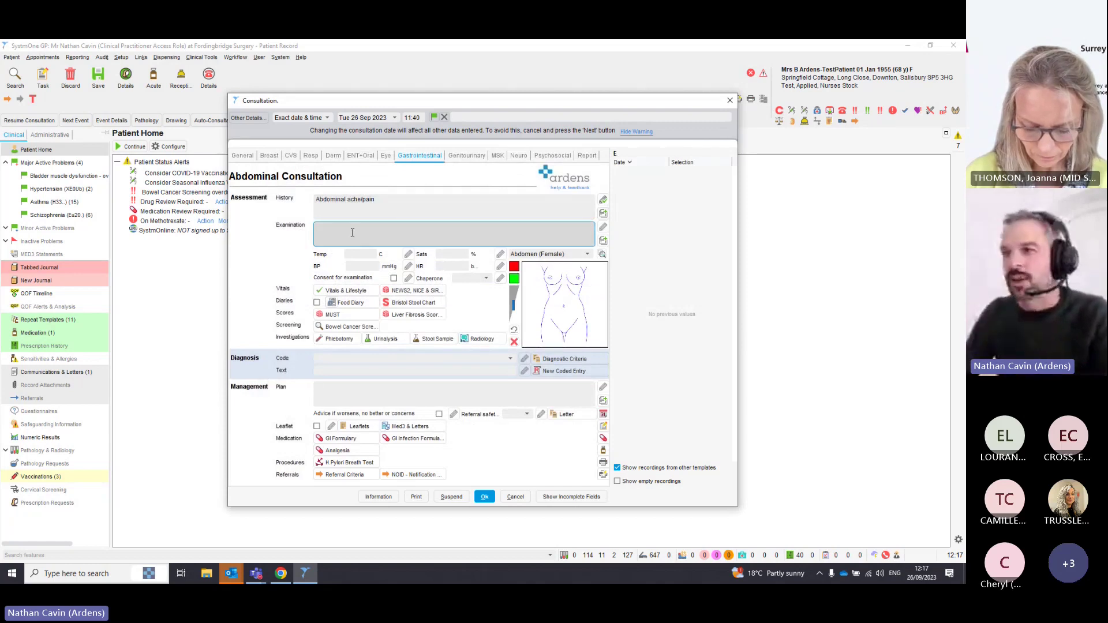
pyautogui.write('abdominal')
pyautogui.press('BackSpace')
pyautogui.press('BackSpace')
pyautogui.press('BackSpace')
pyautogui.press('BackSpace')
pyautogui.press('BackSpace')
pyautogui.press('BackSpace')
pyautogui.press('BackSpace')
pyautogui.press('BackSpace')
pyautogui.press('BackSpace')
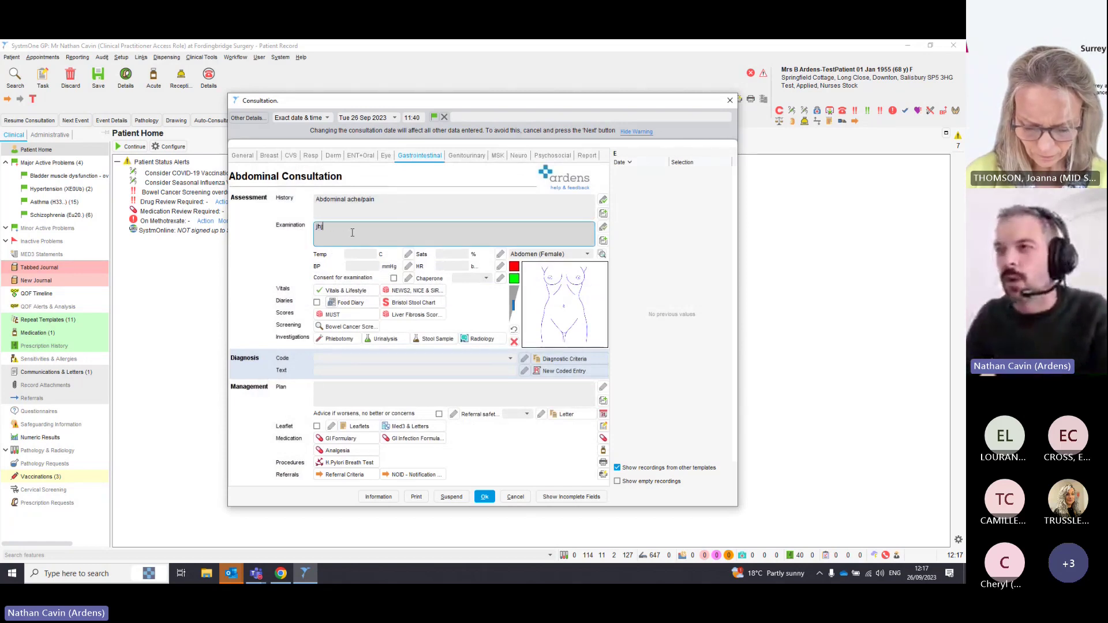
# Step: View the preset notes offered for the Examination field without adding any
pyautogui.click(602, 243)
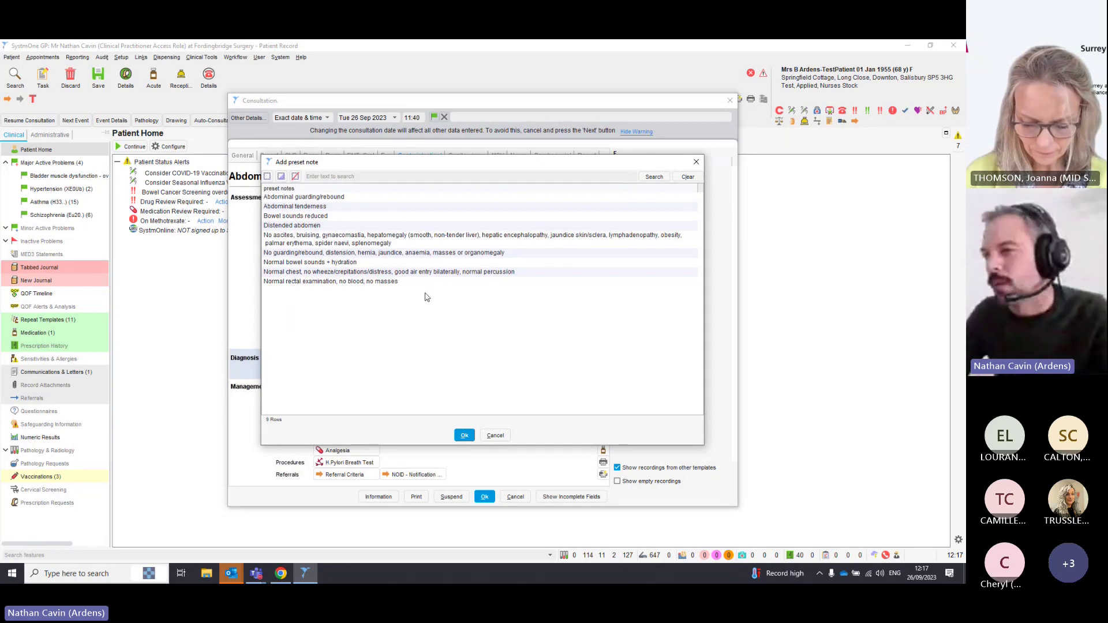
pyautogui.click(495, 436)
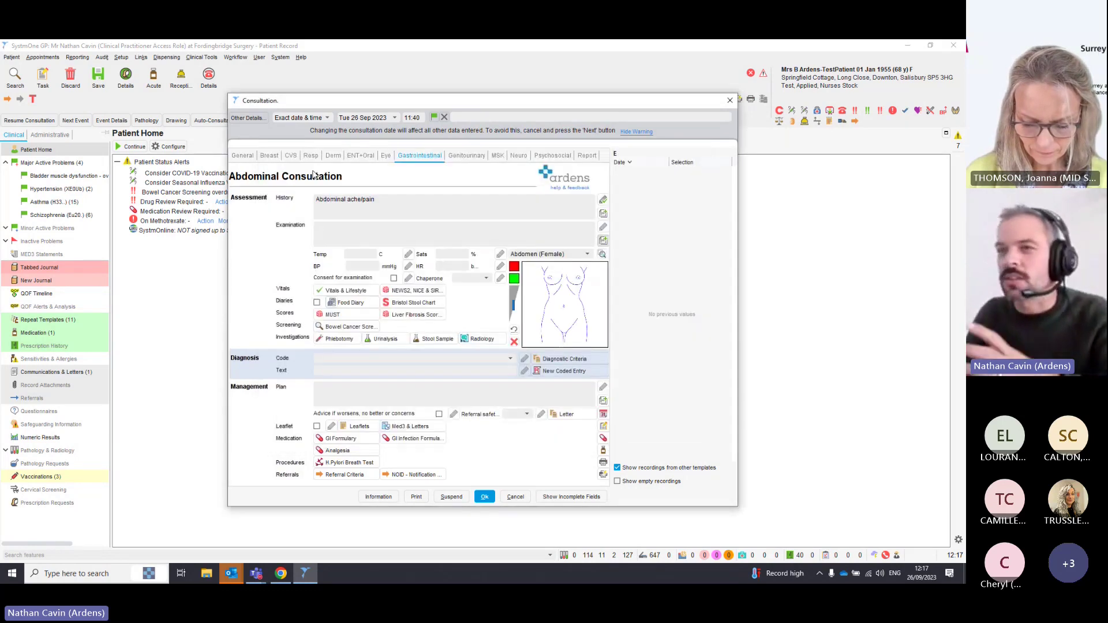
pyautogui.click(363, 255)
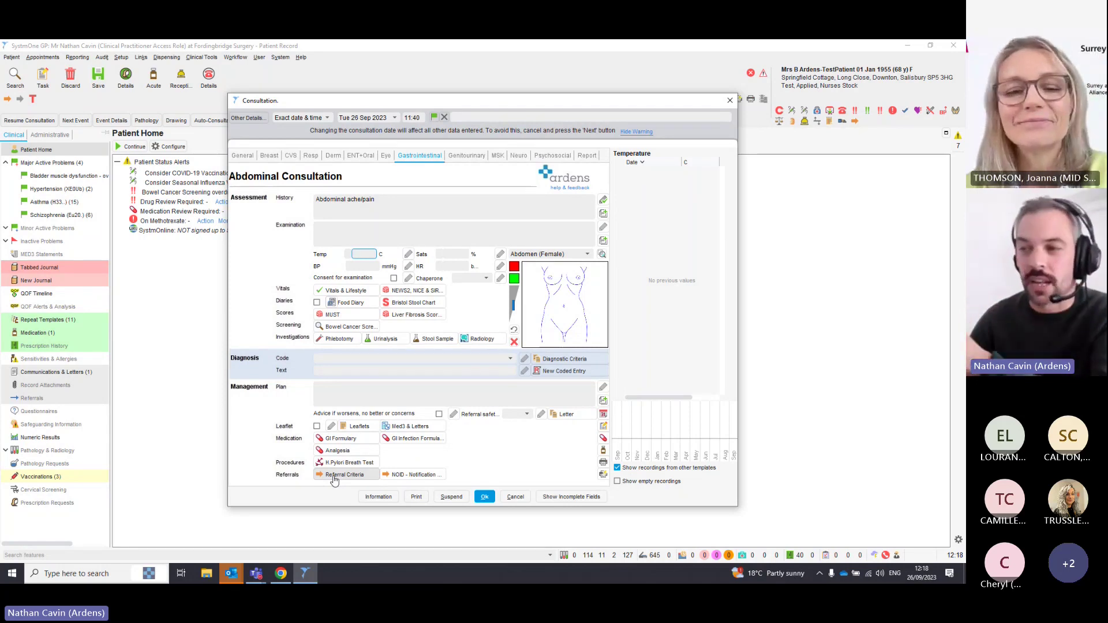
# Step: Open the Fast Track Lower GI Cancer referral criteria and record unexplained rectal bleeding with the red-flagged impression "Possible lower GI cancer"
pyautogui.click(334, 478)
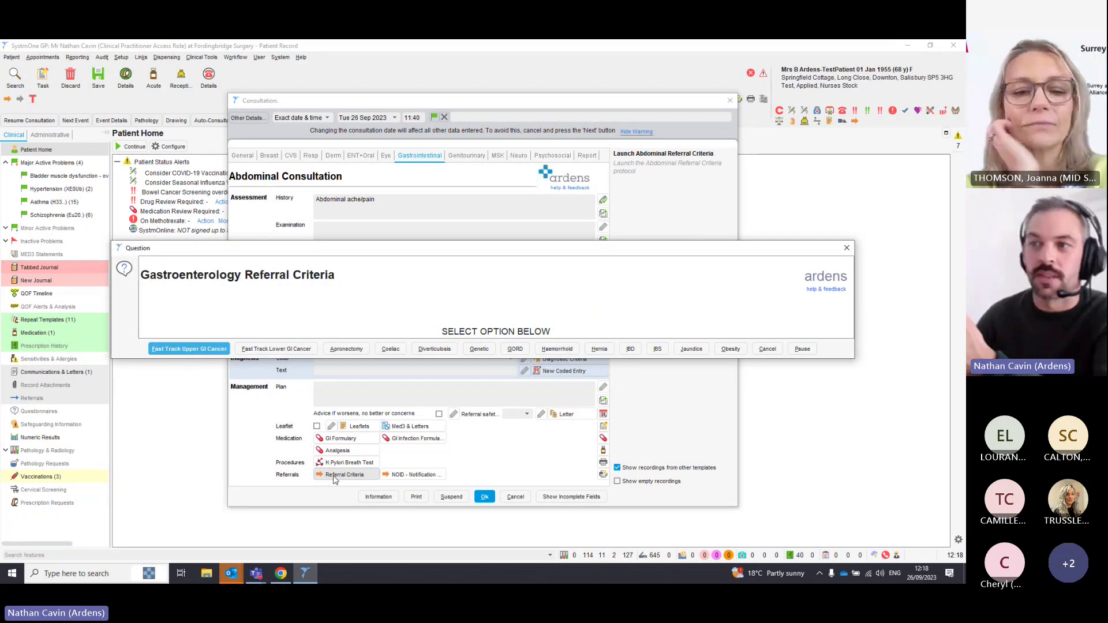
pyautogui.click(276, 349)
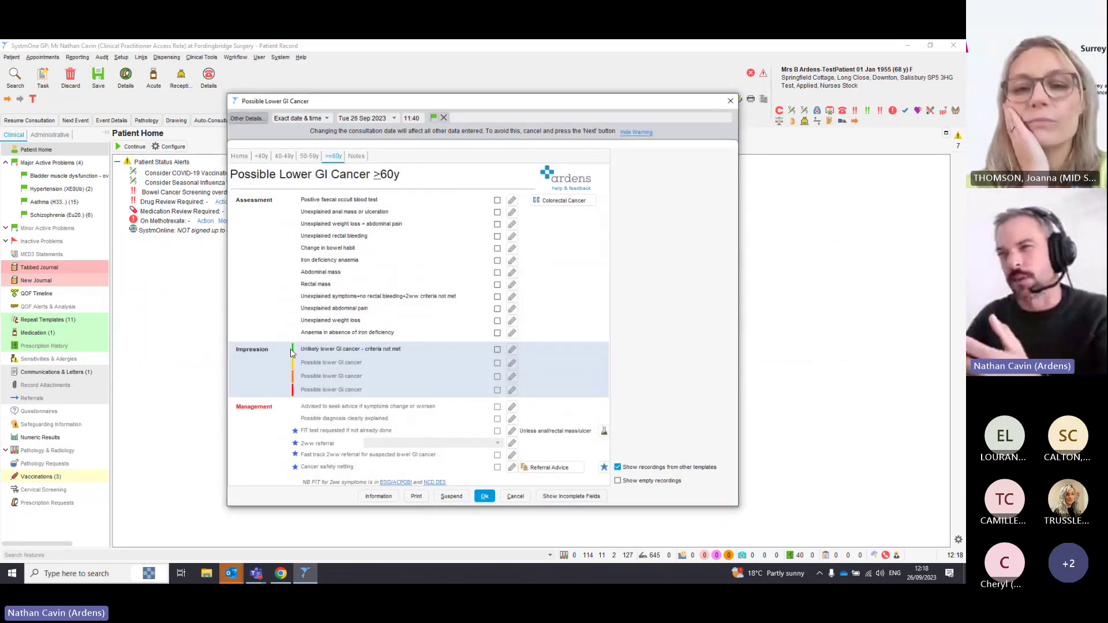
pyautogui.click(498, 237)
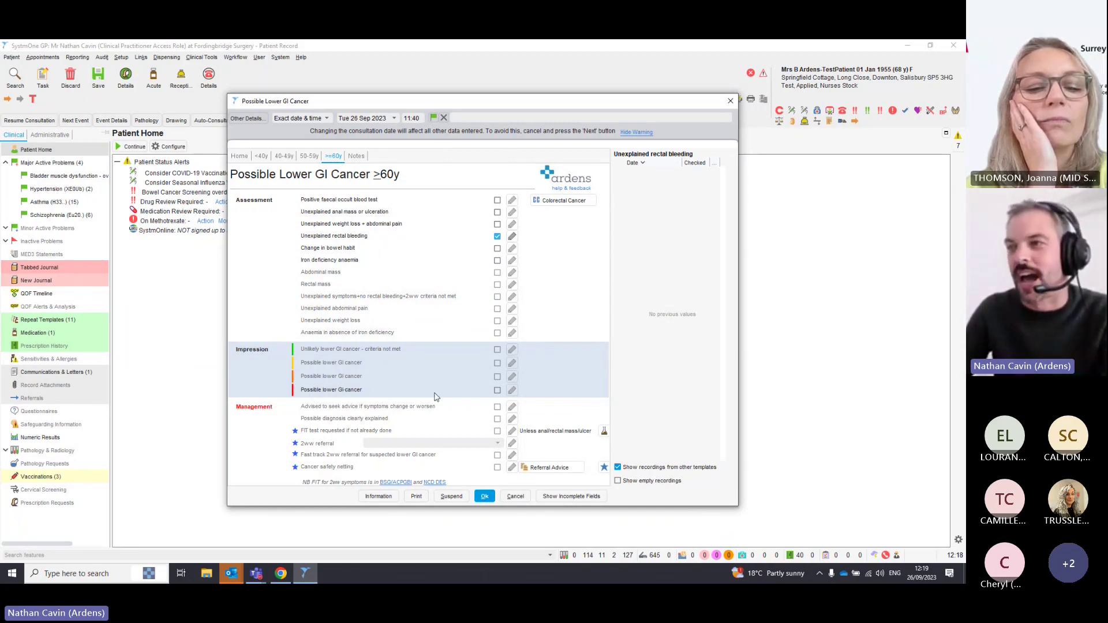
pyautogui.click(497, 391)
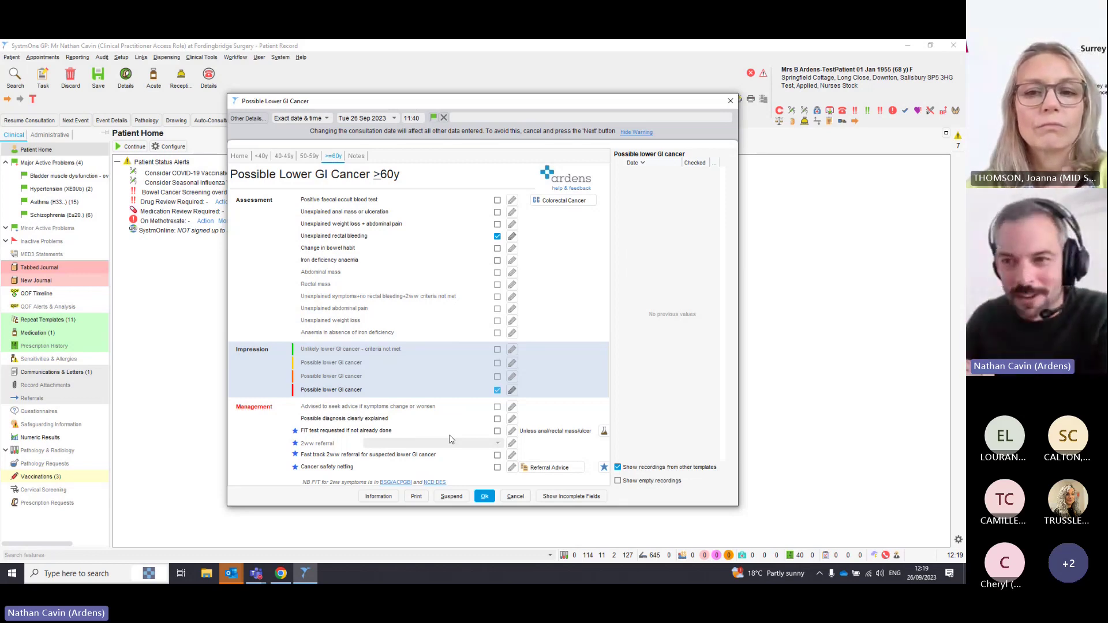
# Step: Mark FIT test requested, fast track 2ww referral for suspected lower GI cancer, and cancer safety netting under Management
pyautogui.click(497, 431)
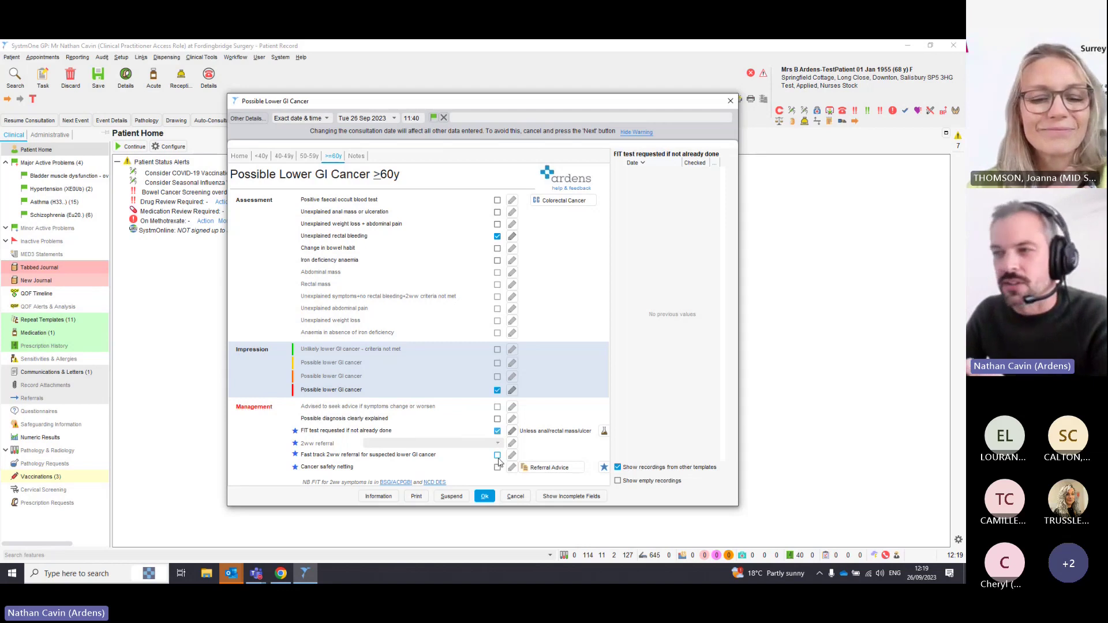
pyautogui.click(497, 456)
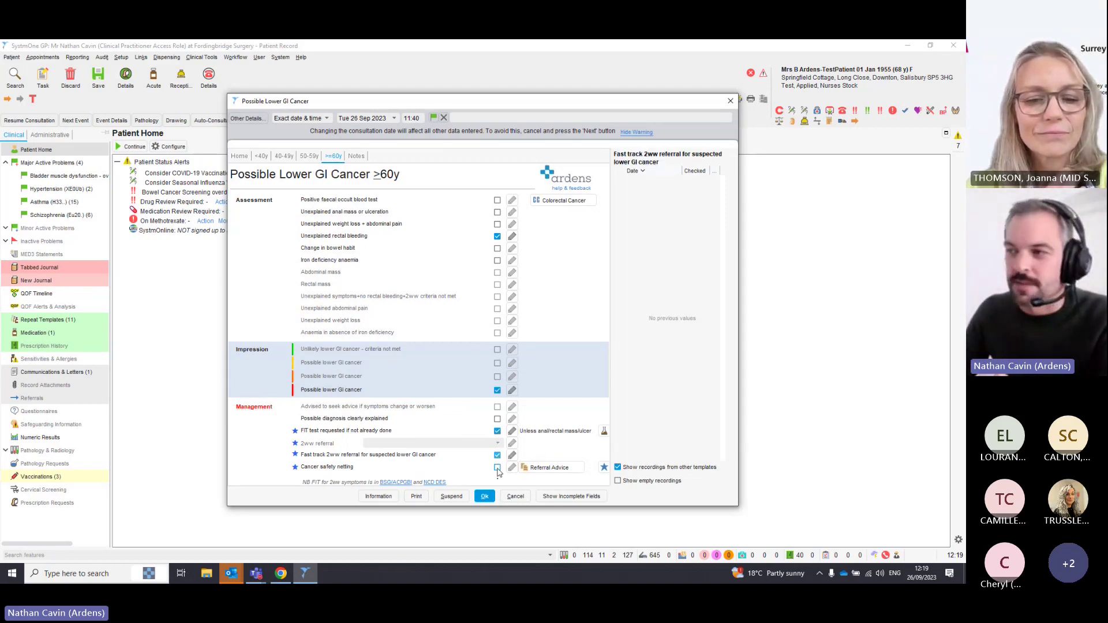
pyautogui.click(498, 468)
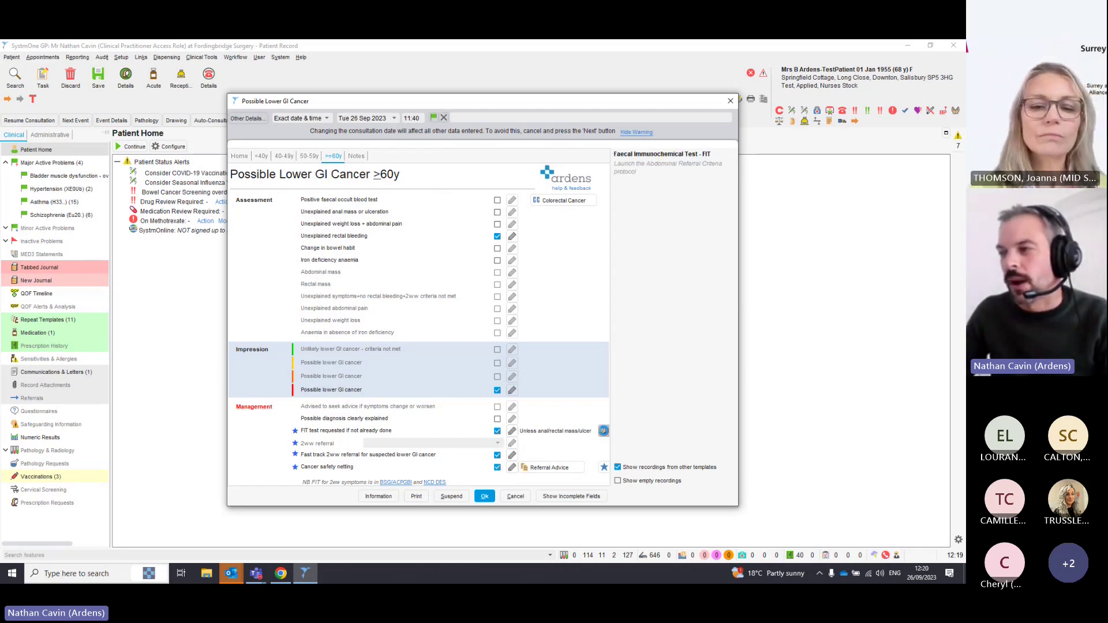
# Step: Review the Faecal Immunochemical Test template, and cancel all open templates without saving
pyautogui.click(603, 431)
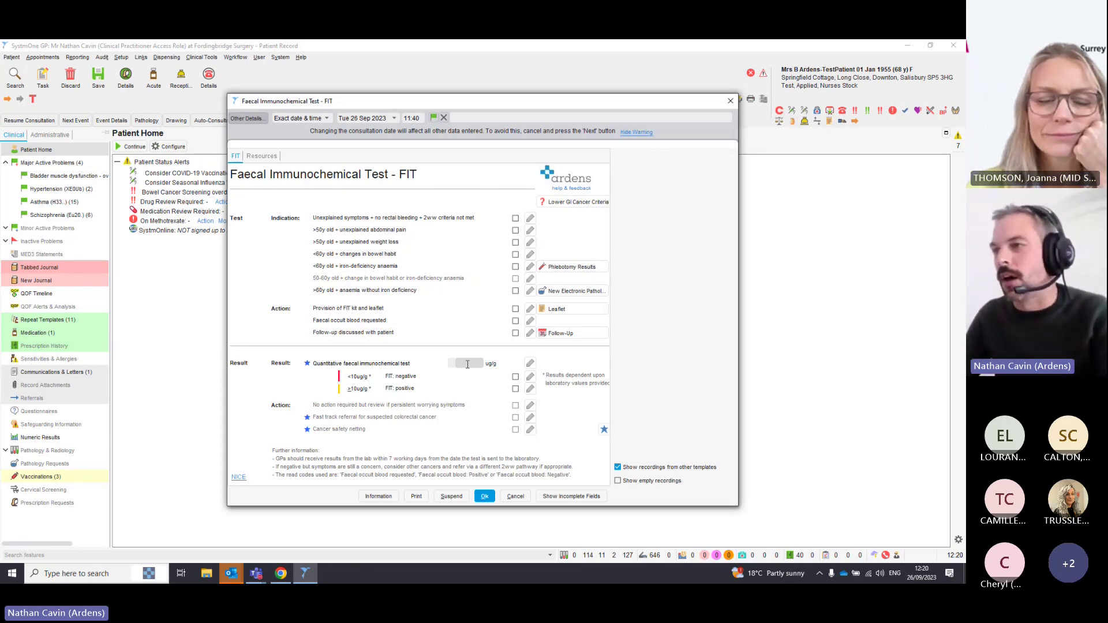
pyautogui.click(523, 496)
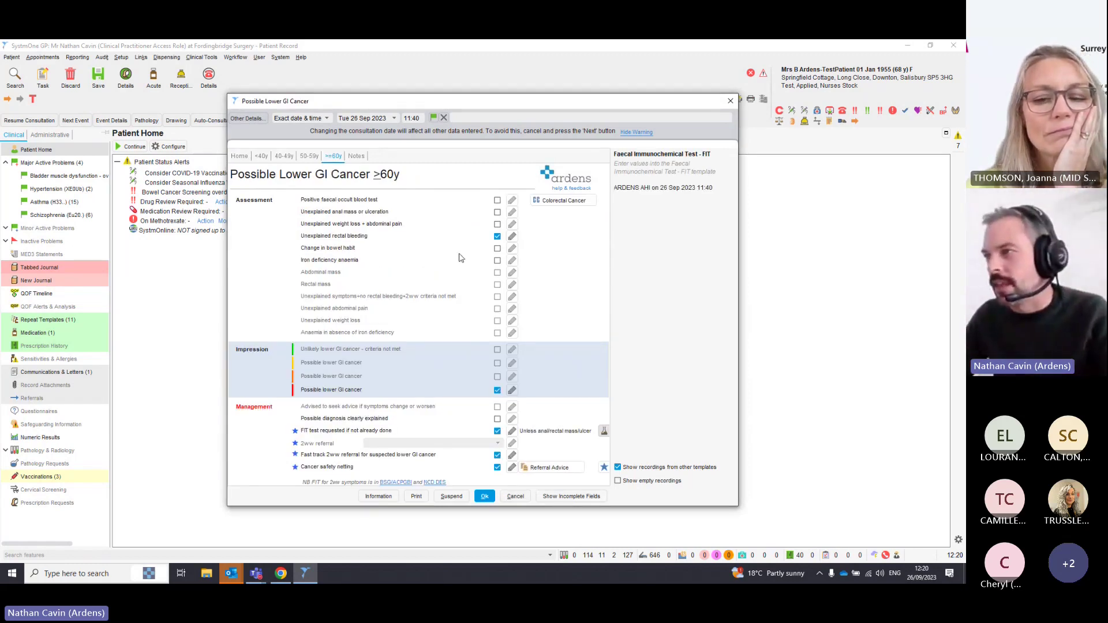
pyautogui.click(516, 496)
pyautogui.click(513, 496)
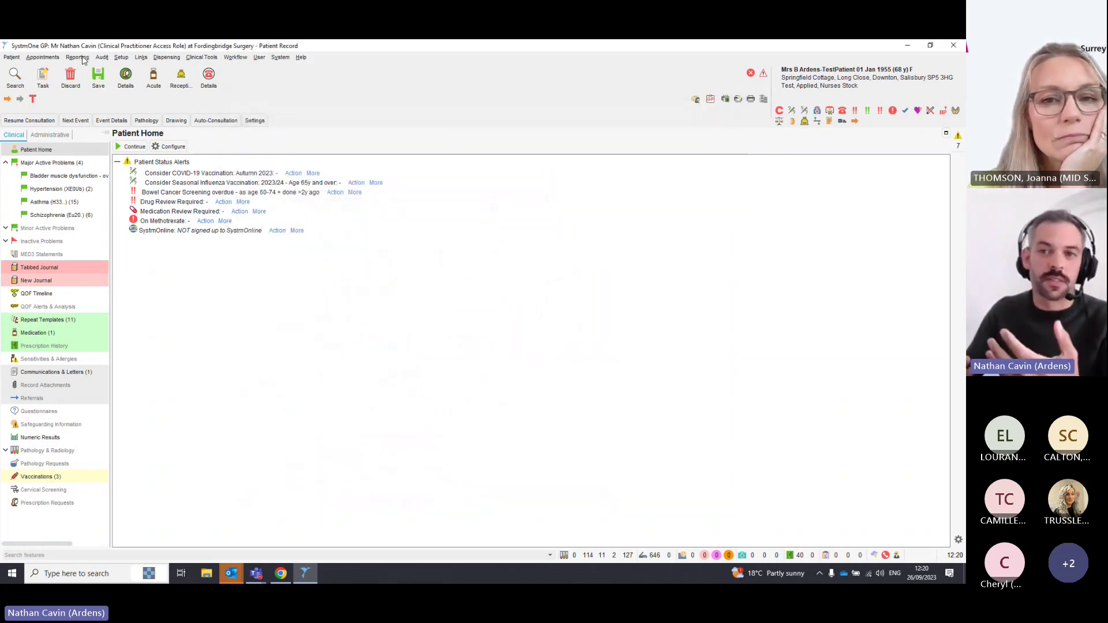
# Step: Open Clinical Reporting and view the Conditions | Cancer reports and the full Arden's Ltd report list
pyautogui.click(82, 58)
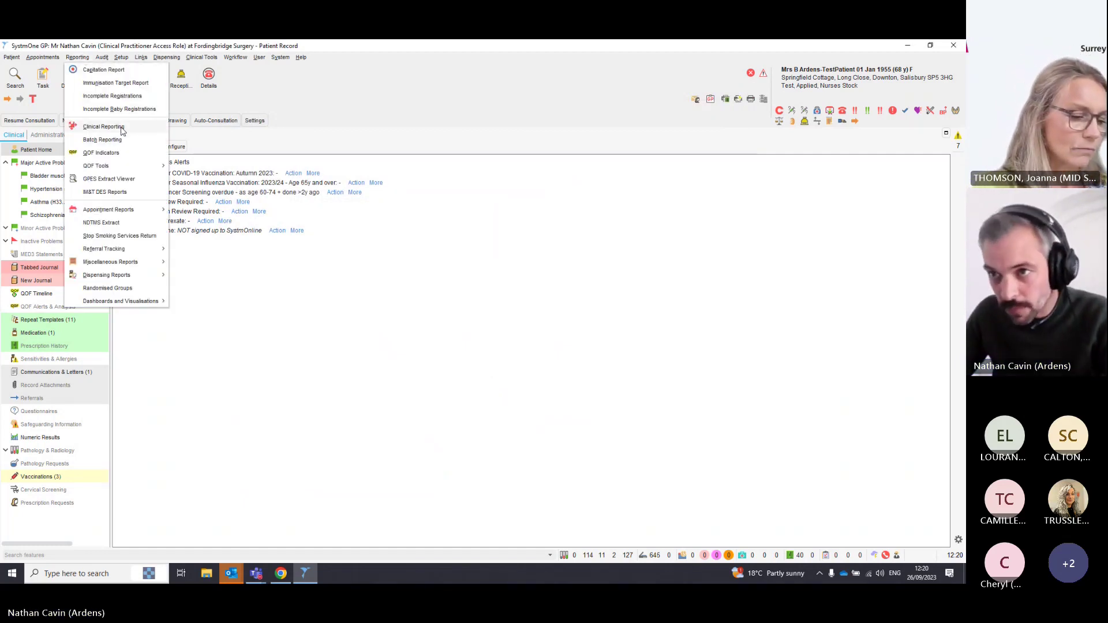
pyautogui.click(122, 131)
pyautogui.click(34, 265)
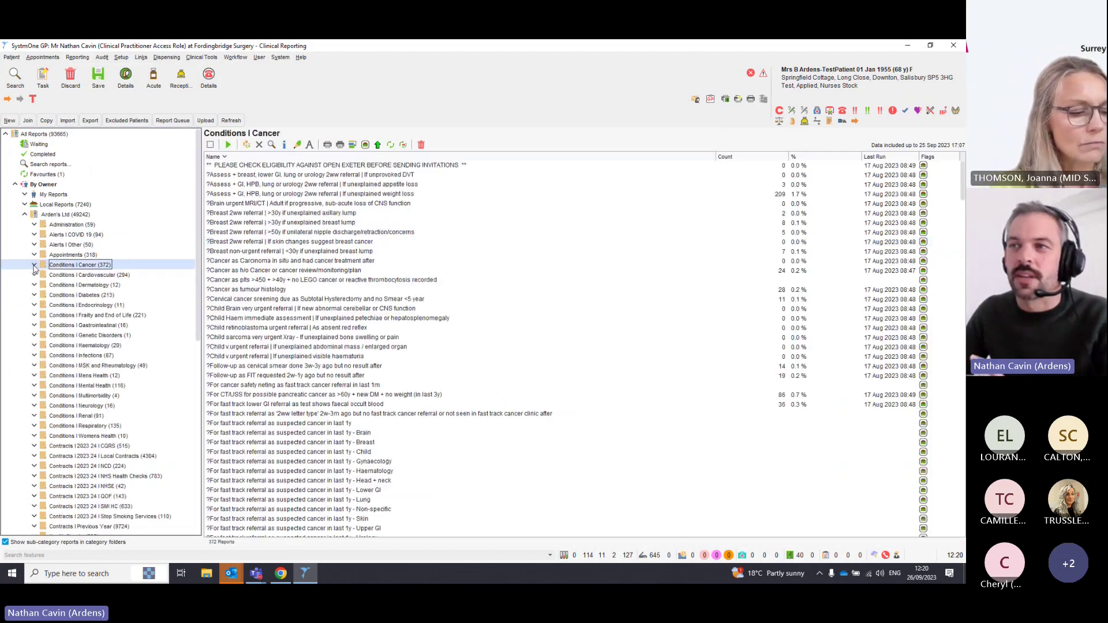
pyautogui.scroll(-1, 199, 246)
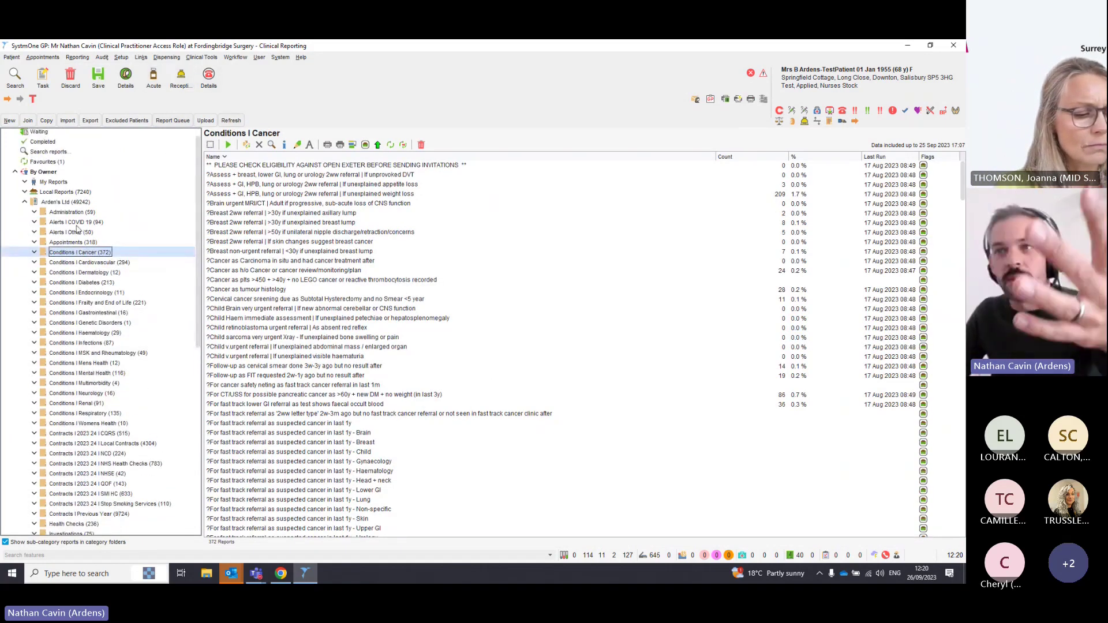
pyautogui.scroll(1, 79, 154)
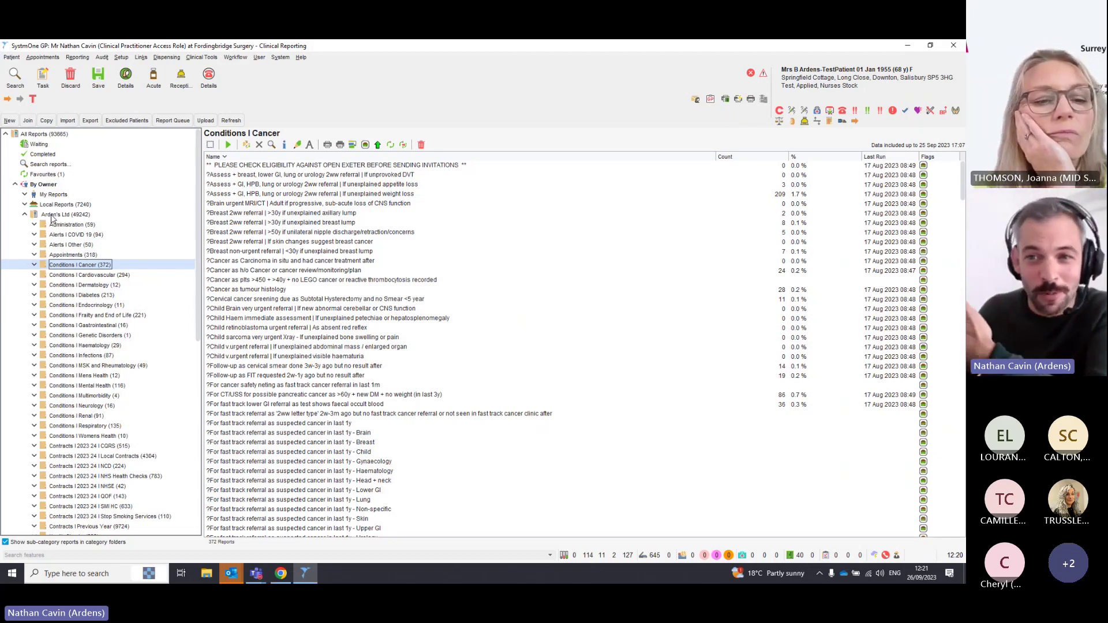
pyautogui.click(55, 214)
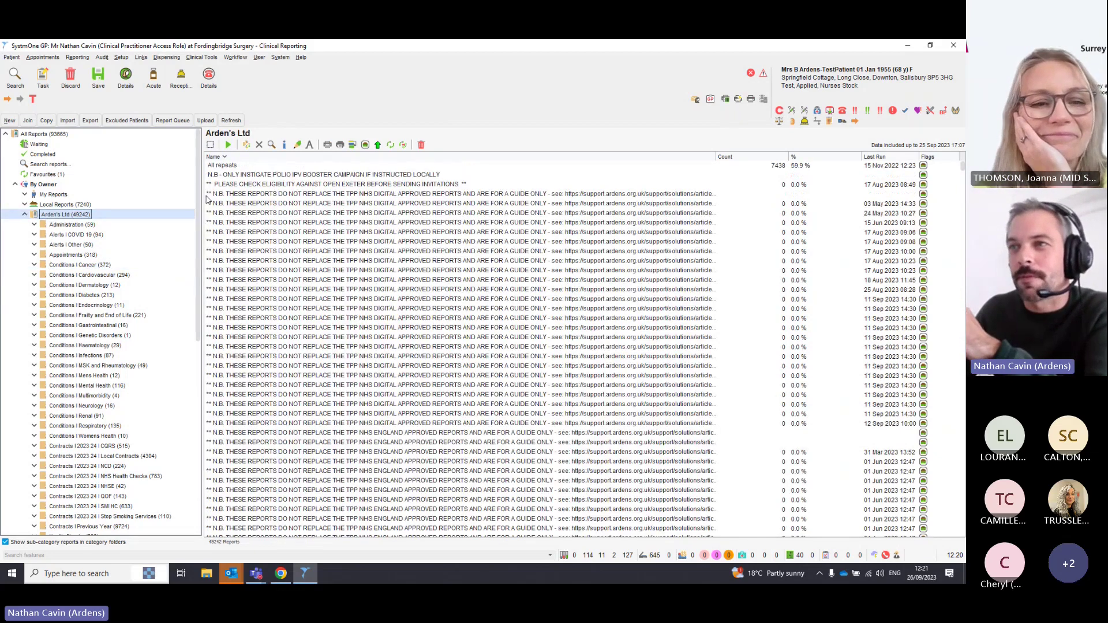
# Step: List the Contracts | 2023 24 | NCD reports under Arden's Ltd and expand that folder's subcategories
pyautogui.moveTo(200, 192); pyautogui.dragTo(199, 261)
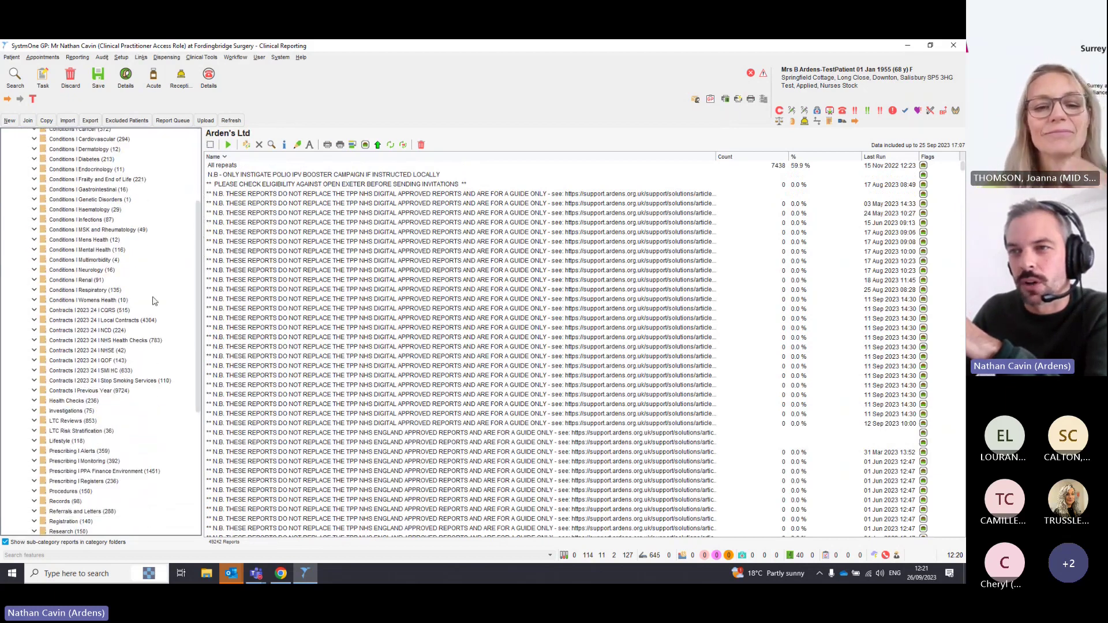
pyautogui.click(73, 330)
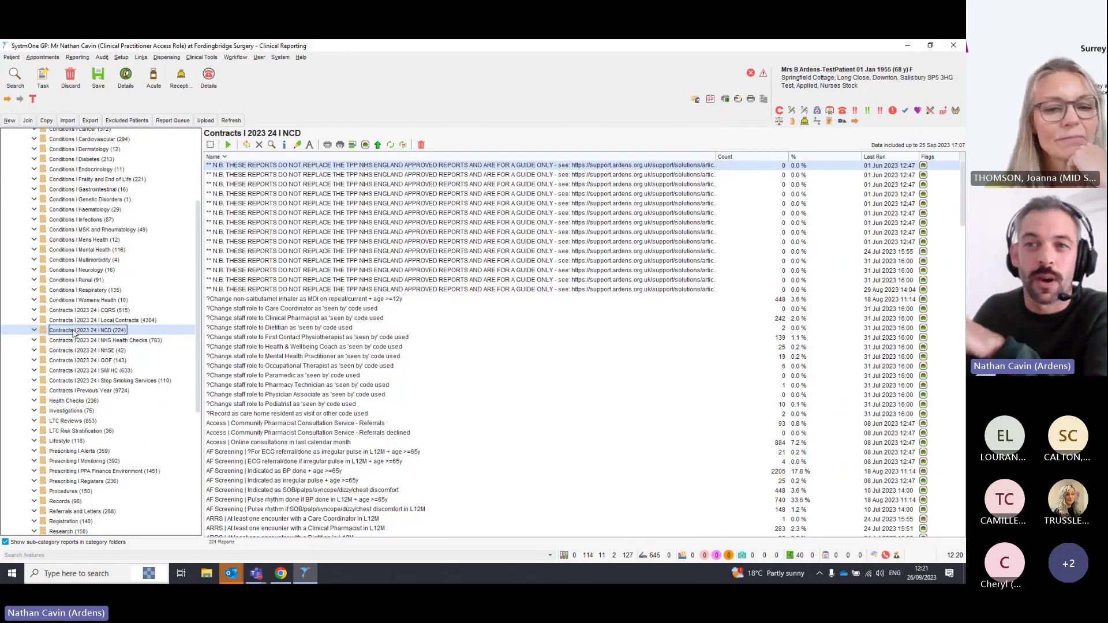
pyautogui.click(34, 331)
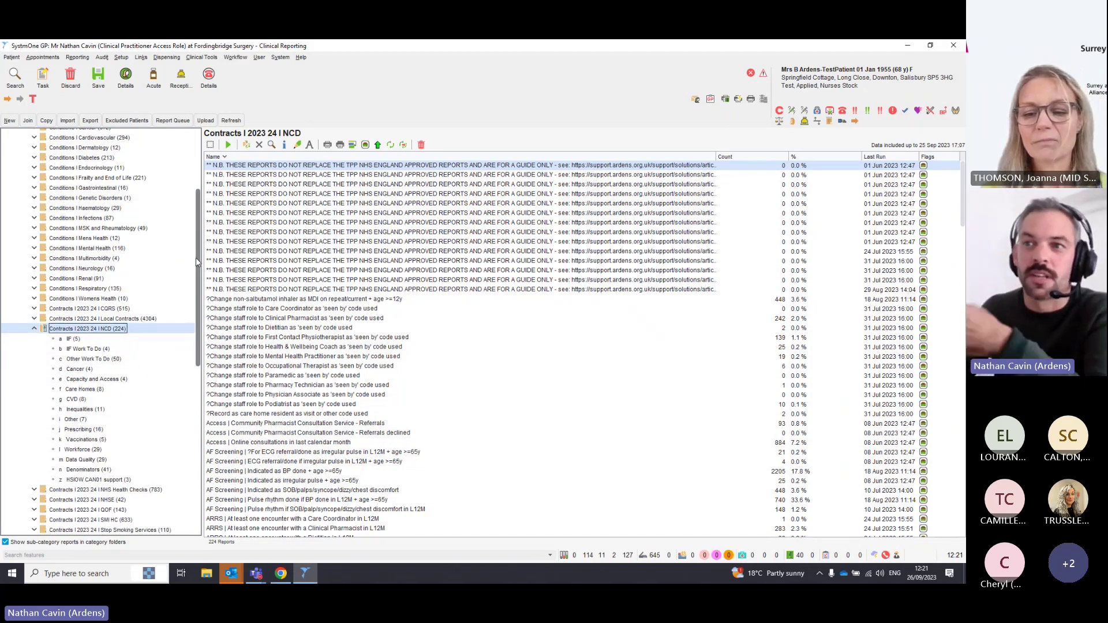
pyautogui.scroll(-1, 196, 257)
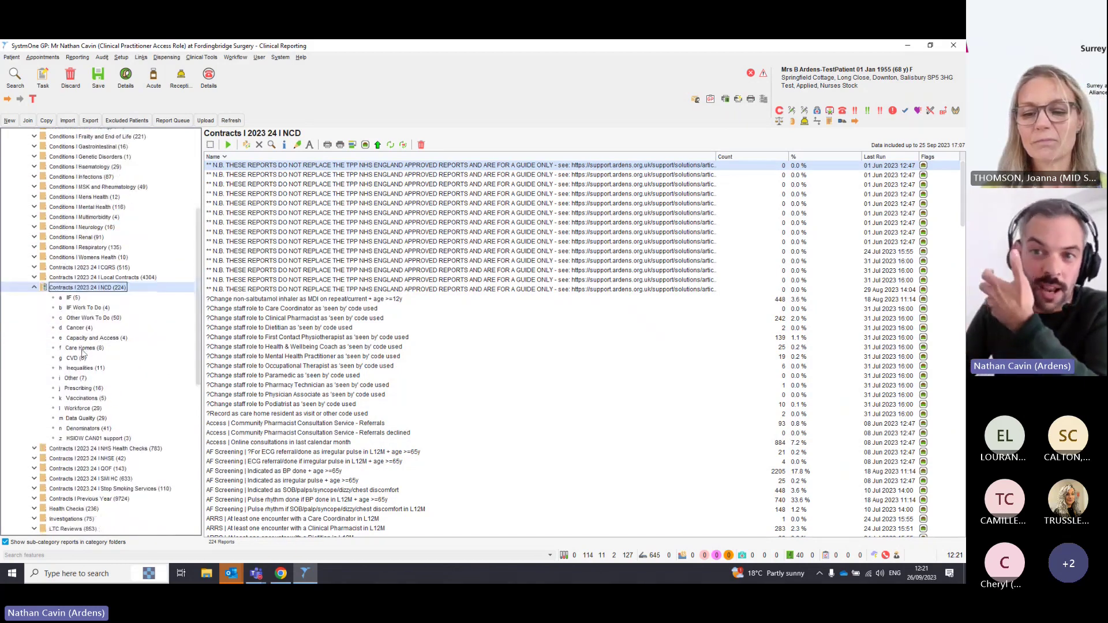
# Step: Select the "Cancer | Lower GI 2WW referral 2023-24 with FIT 21d before referral" report under IIF, and view the IIF Work To Do reports
pyautogui.click(77, 297)
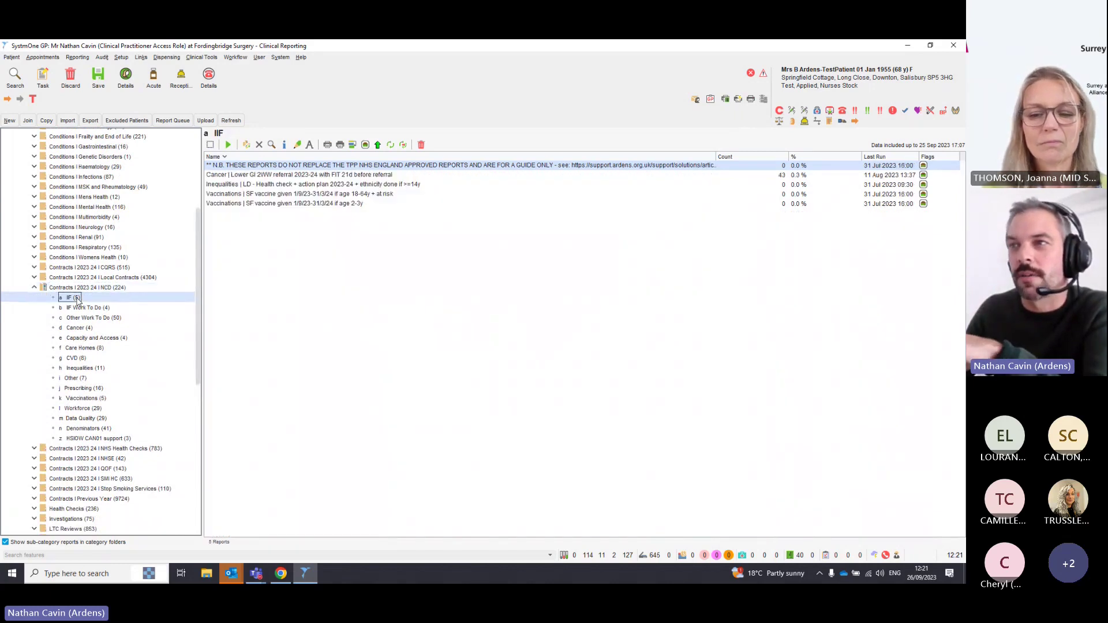
pyautogui.click(269, 176)
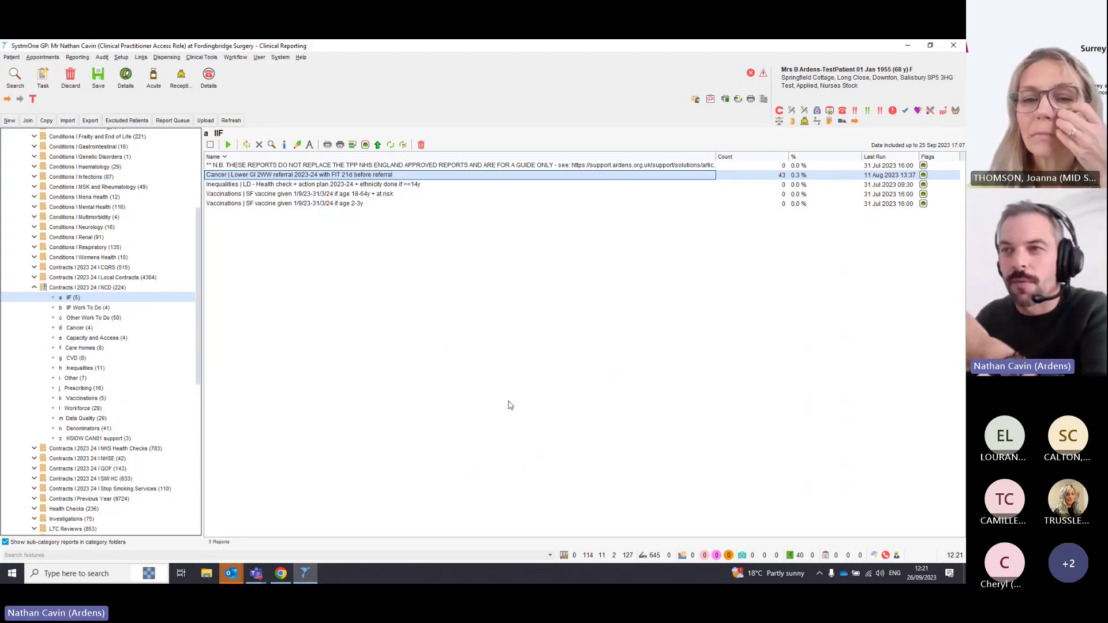
pyautogui.click(95, 310)
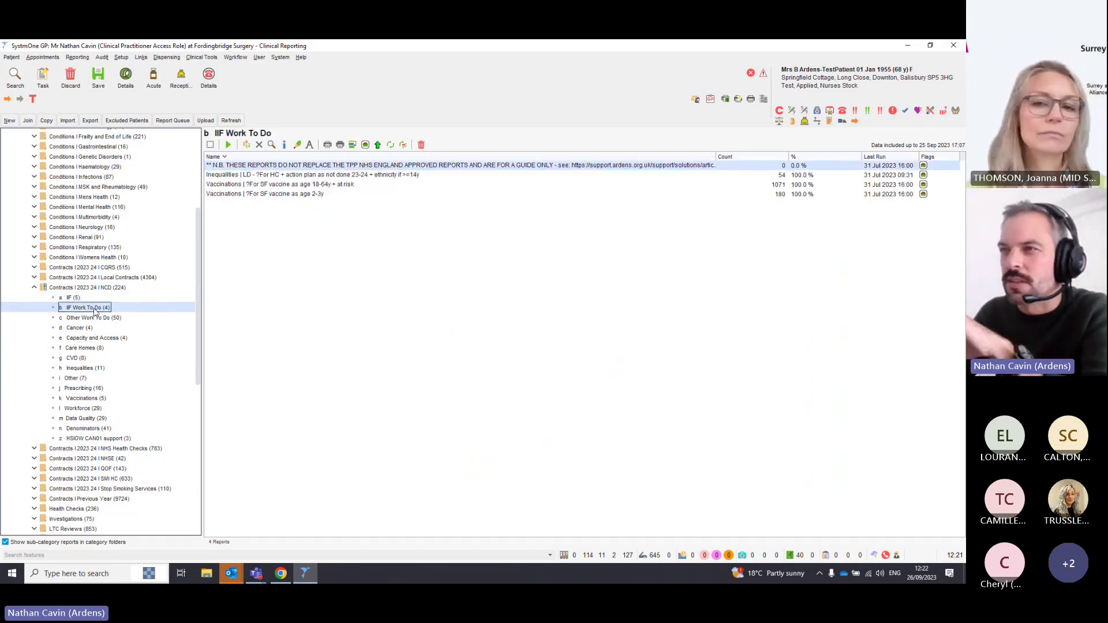
# Step: View the NCD Cancer reports, selecting the 12-month Lower GI 2WW with FIT and suspected cancer 2ww referral reports, and return to IIF
pyautogui.click(82, 330)
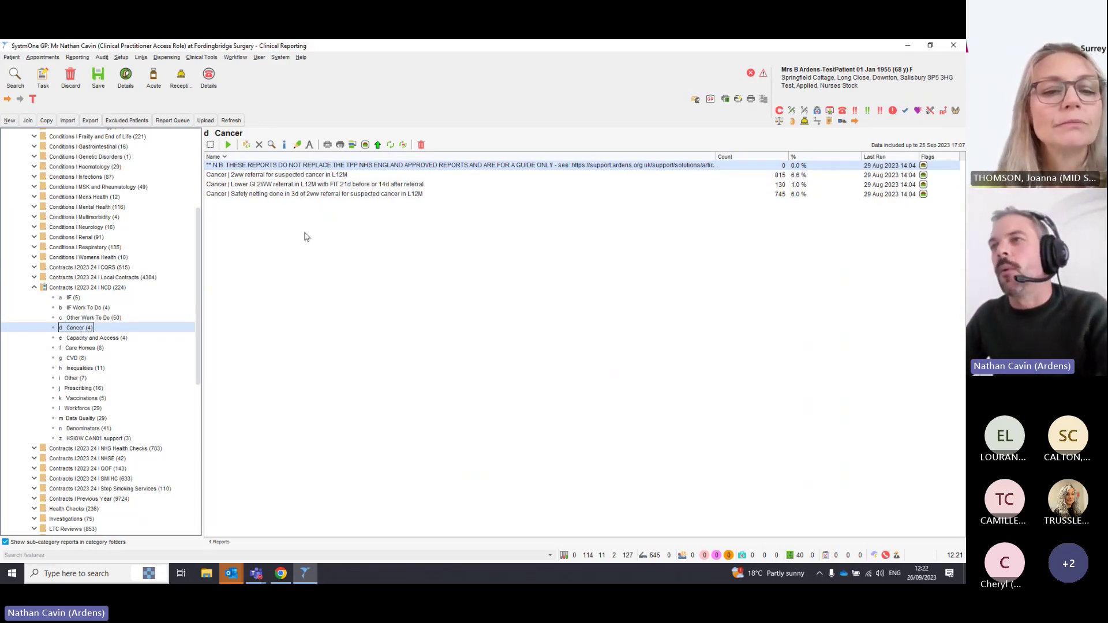
pyautogui.click(265, 186)
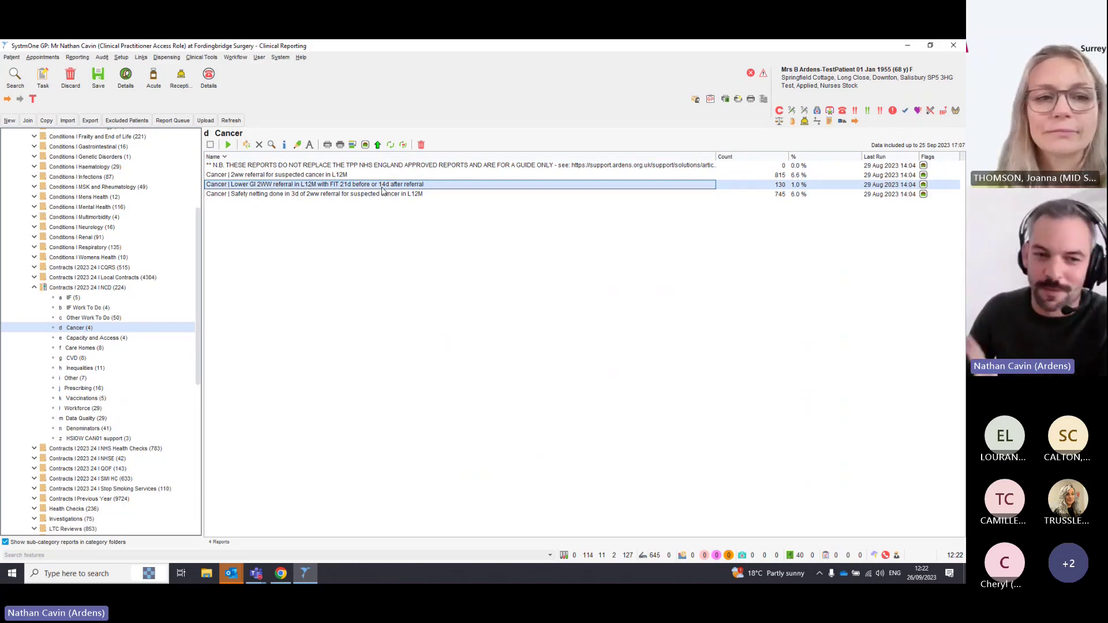
pyautogui.click(350, 175)
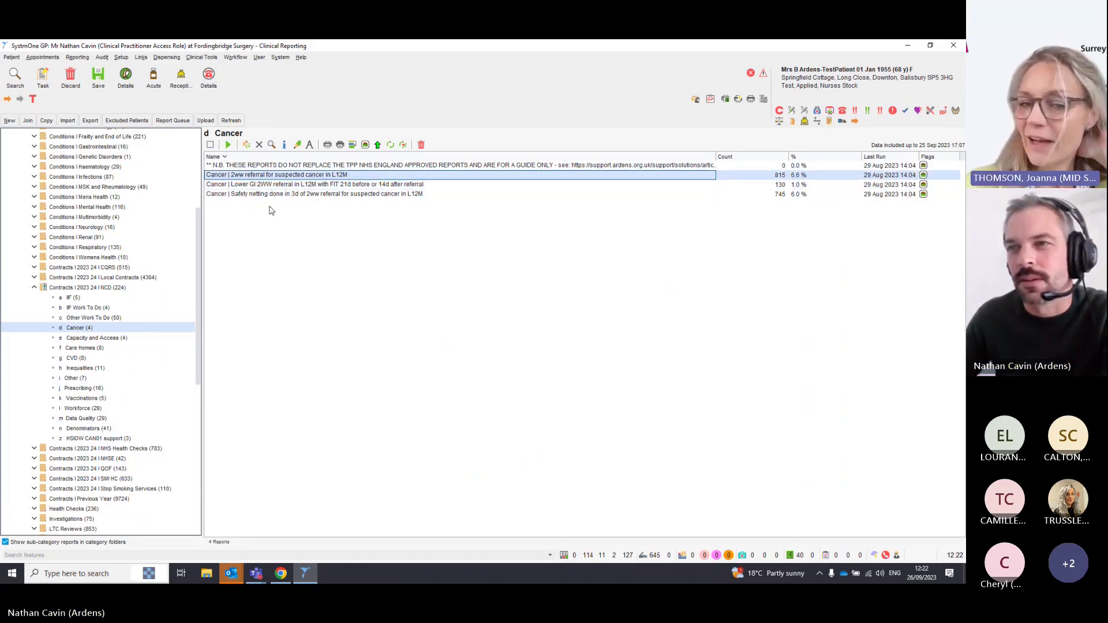
pyautogui.click(72, 298)
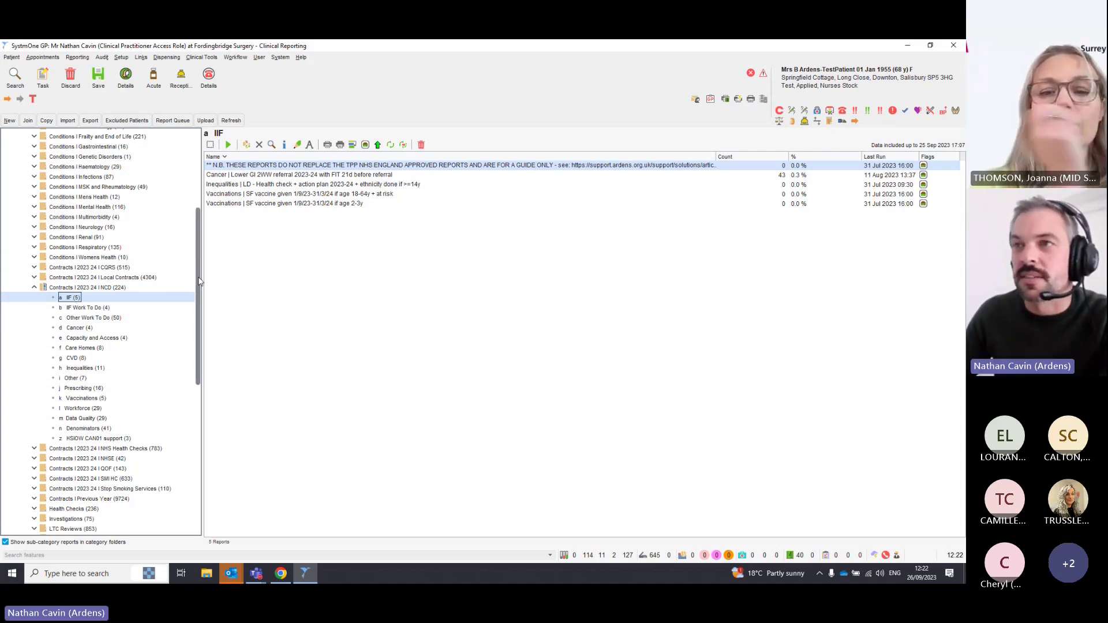
# Step: Expand the Conditions | Cancer folder under Arden's Ltd and list its Alerts reports
pyautogui.moveTo(198, 281); pyautogui.dragTo(192, 218)
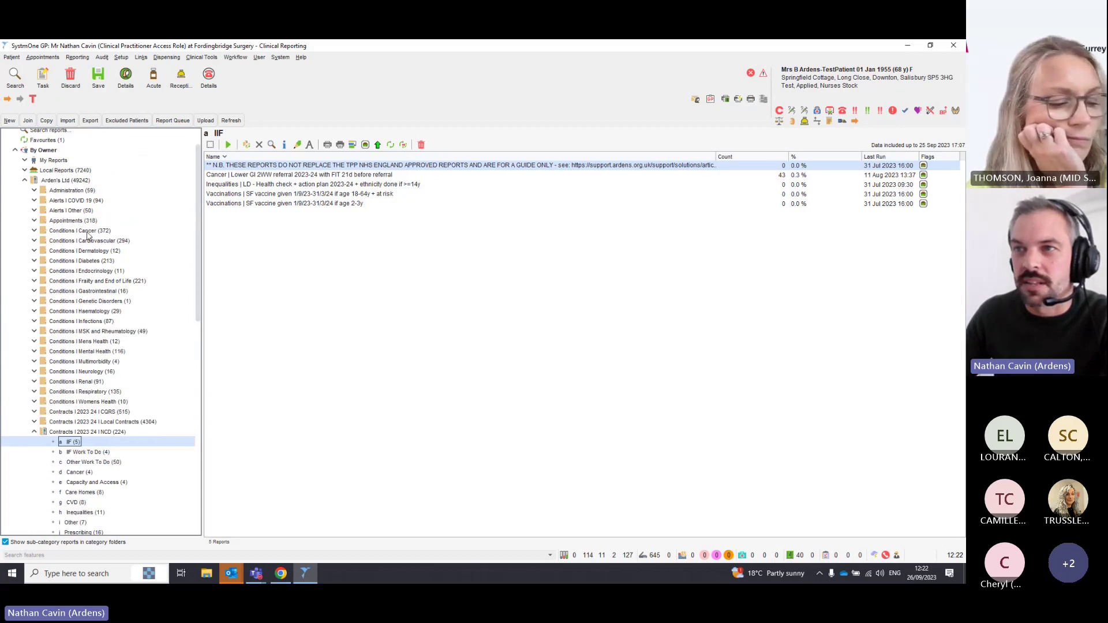
pyautogui.click(58, 231)
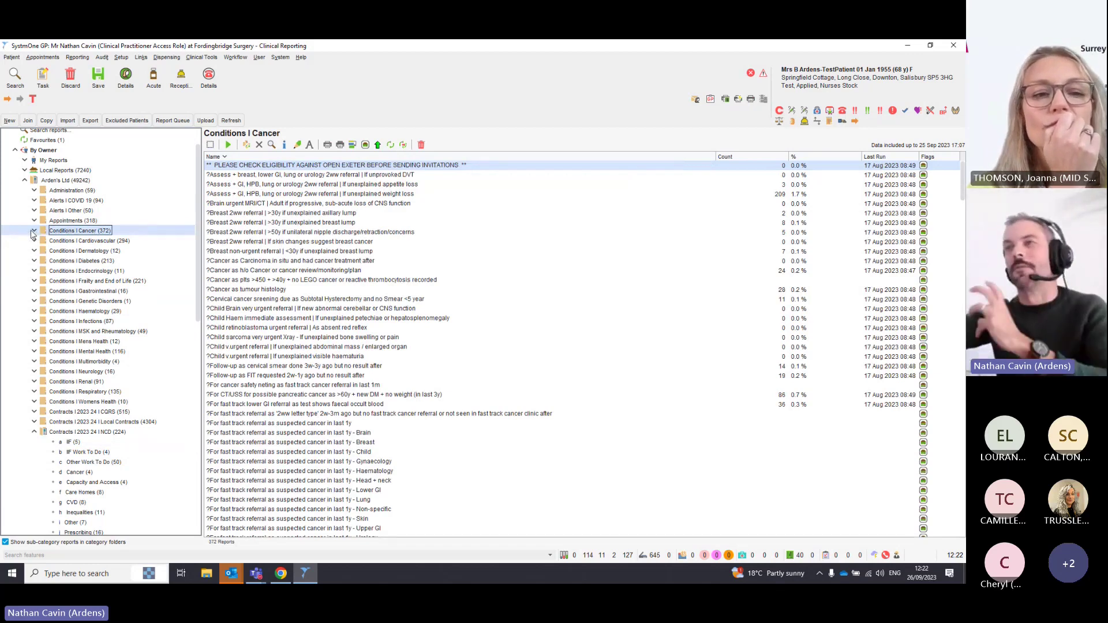
pyautogui.click(33, 232)
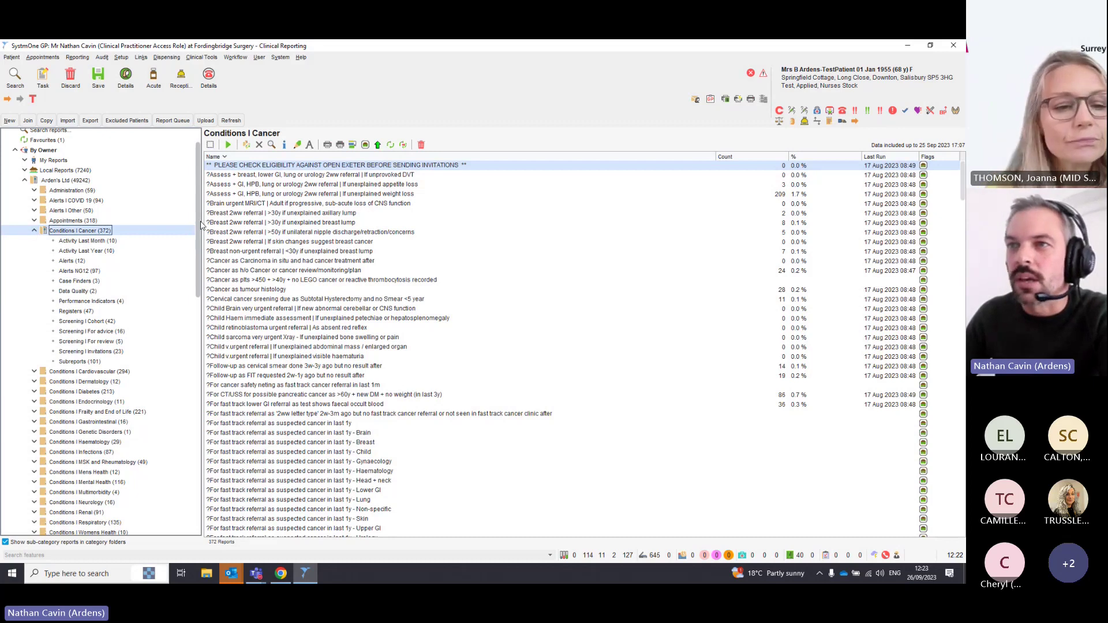
pyautogui.scroll(-1, 174, 228)
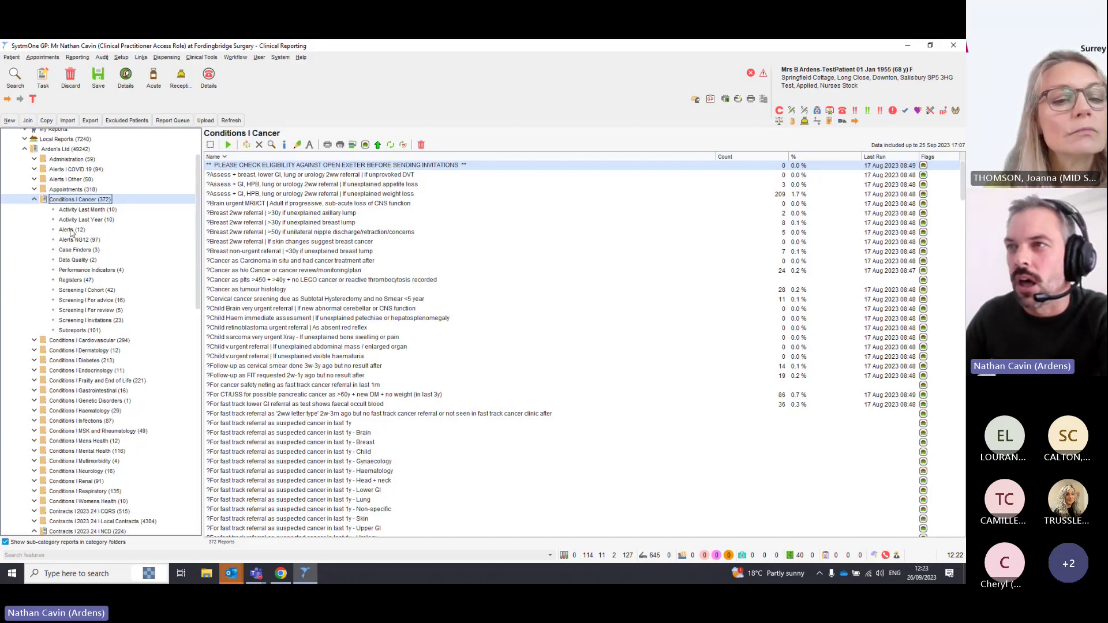
pyautogui.click(70, 230)
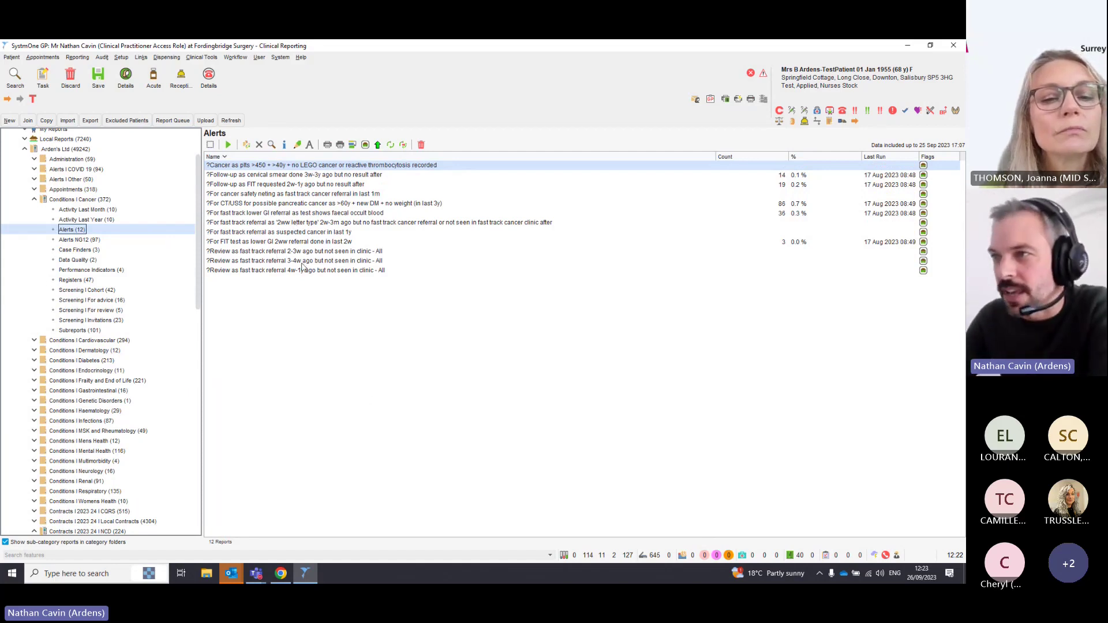
# Step: Select in turn the alert reports for FIT test after lower GI referral, FIT requested without result, and cancer safety netting
pyautogui.click(256, 242)
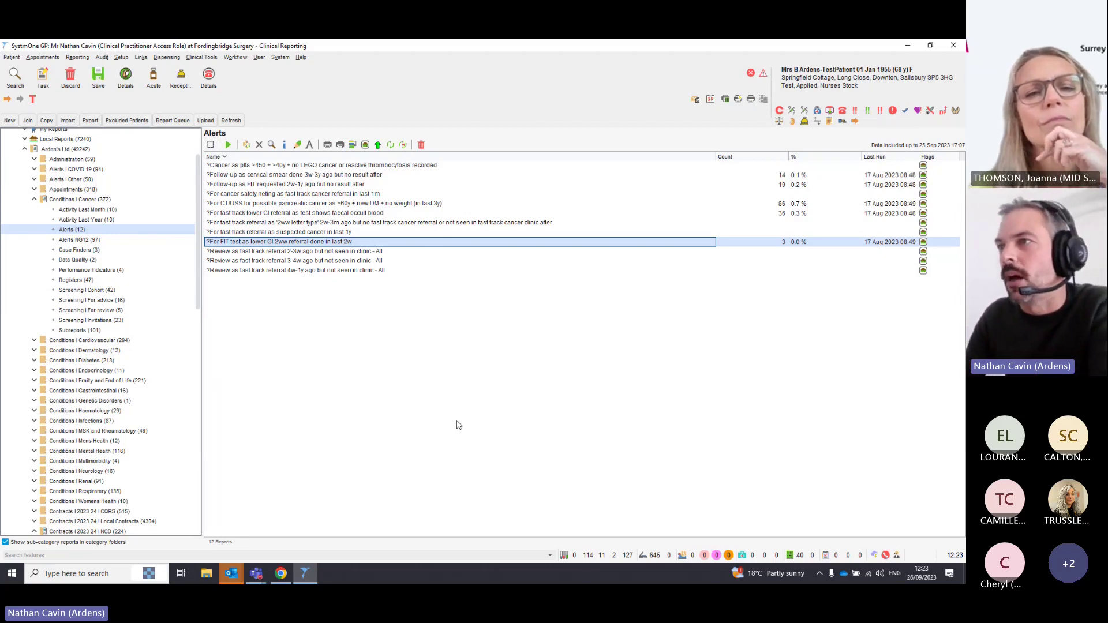
pyautogui.click(258, 185)
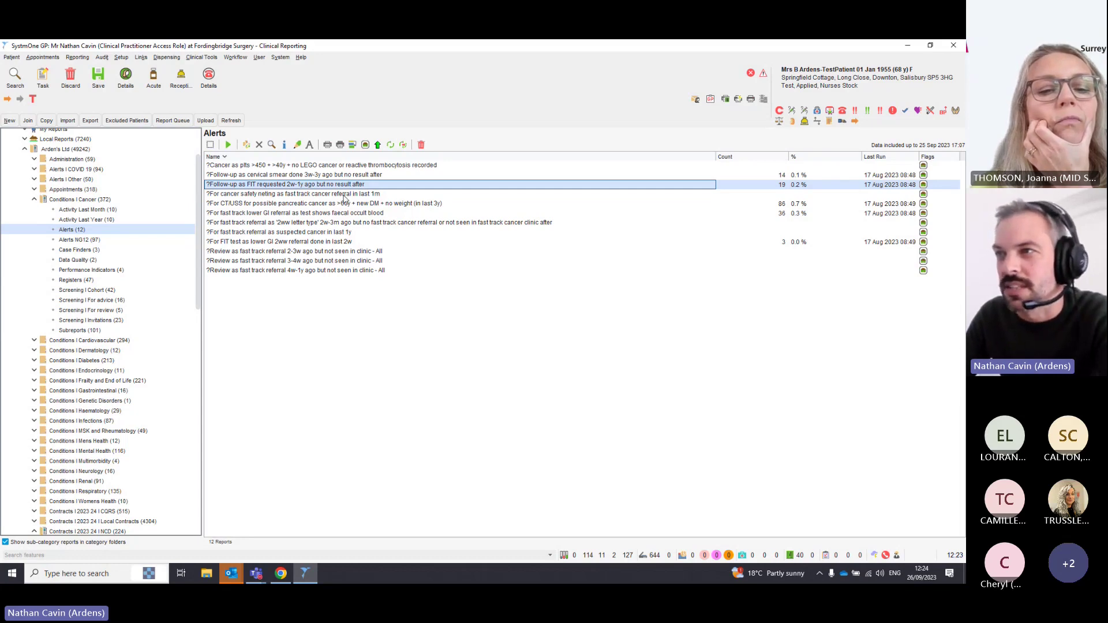
pyautogui.click(344, 196)
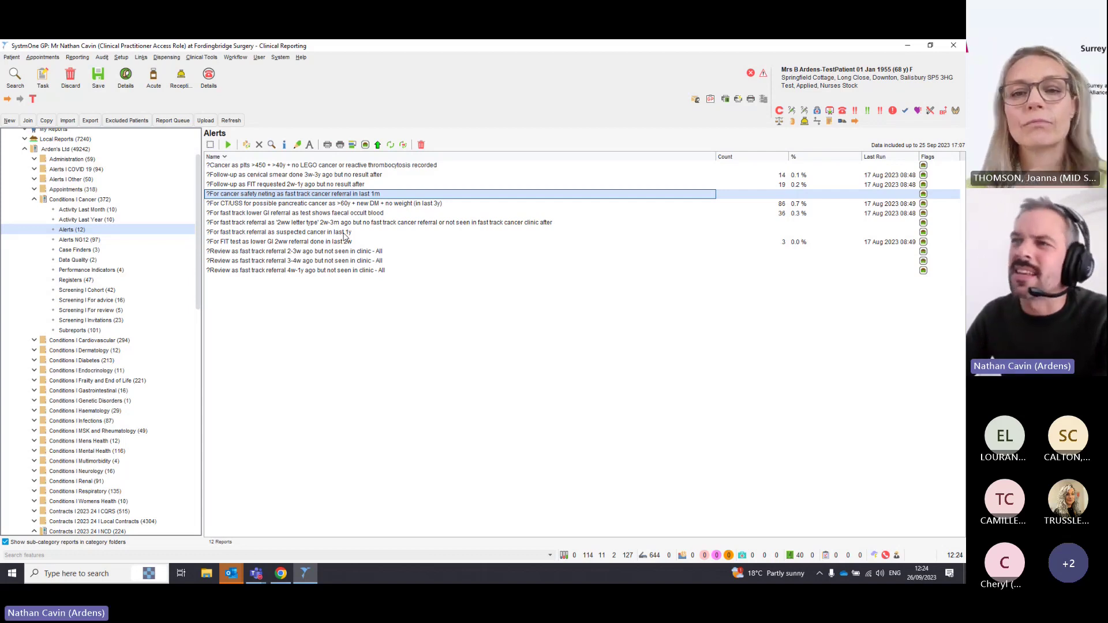
# Step: List the Alerts NG12 reports and select all the Lower GI 2ww referral and Lower GI FIT test reports
pyautogui.click(84, 240)
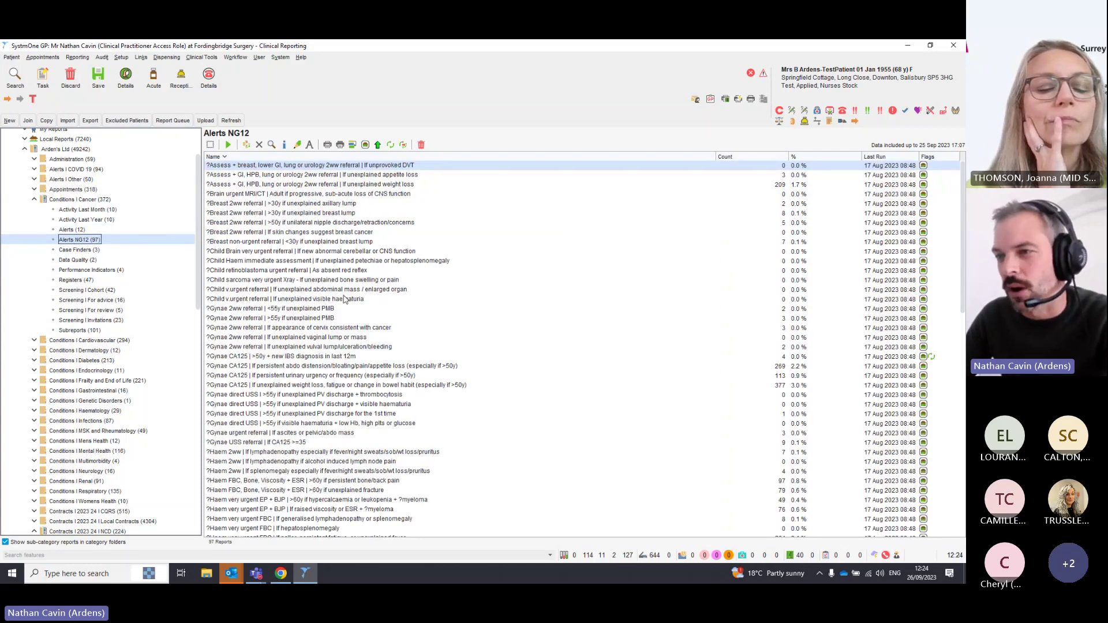
pyautogui.scroll(-11, 345, 299)
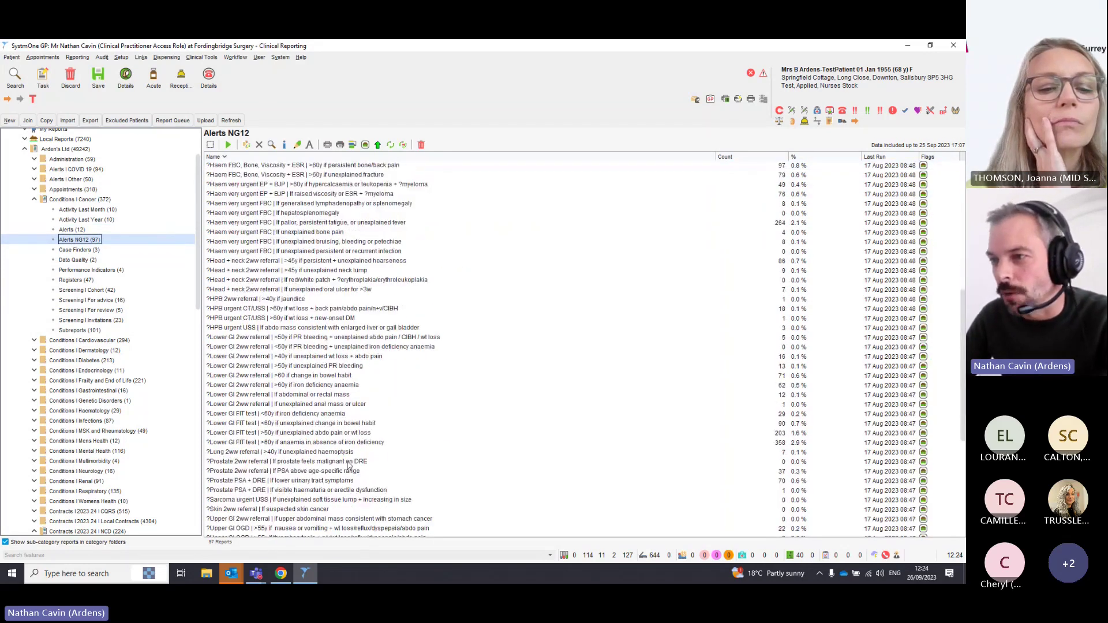
pyautogui.moveTo(293, 414); pyautogui.dragTo(307, 448)
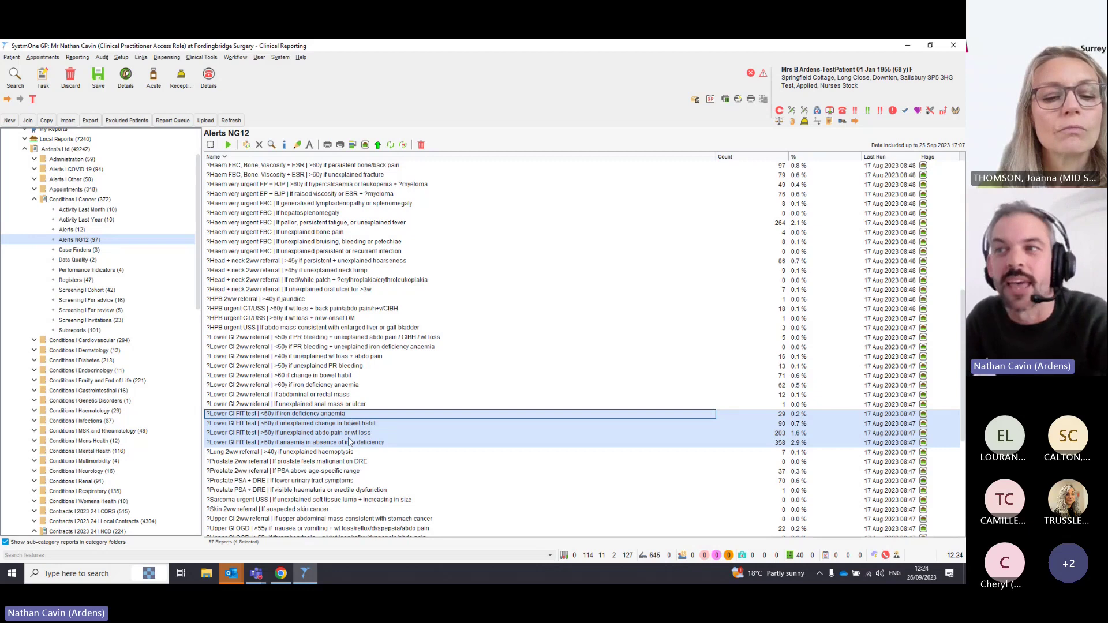
pyautogui.moveTo(304, 338); pyautogui.dragTo(302, 444)
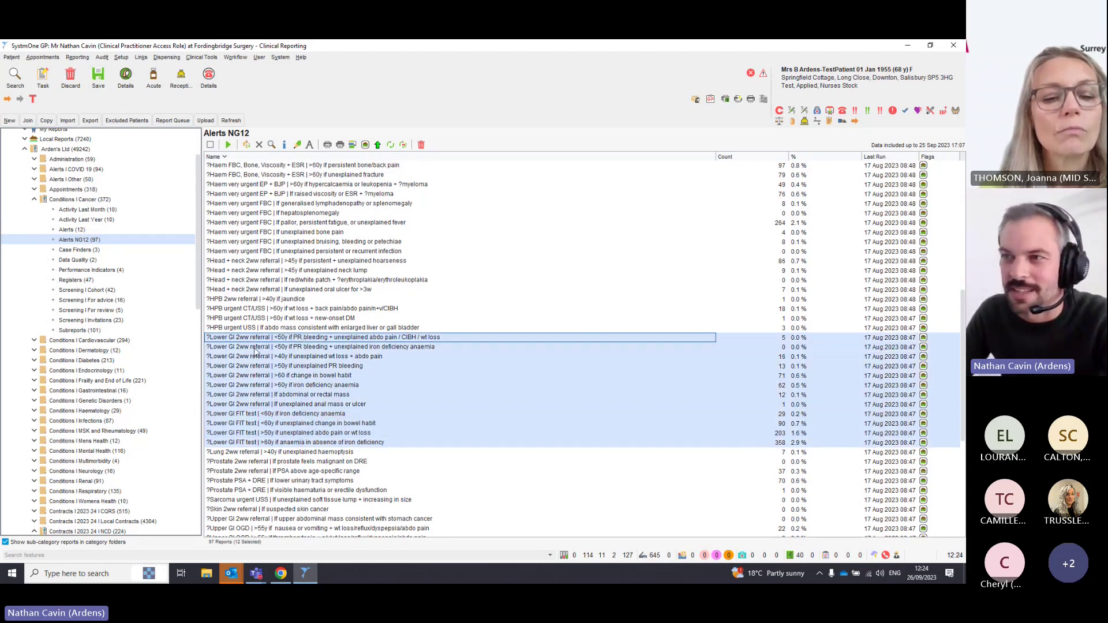
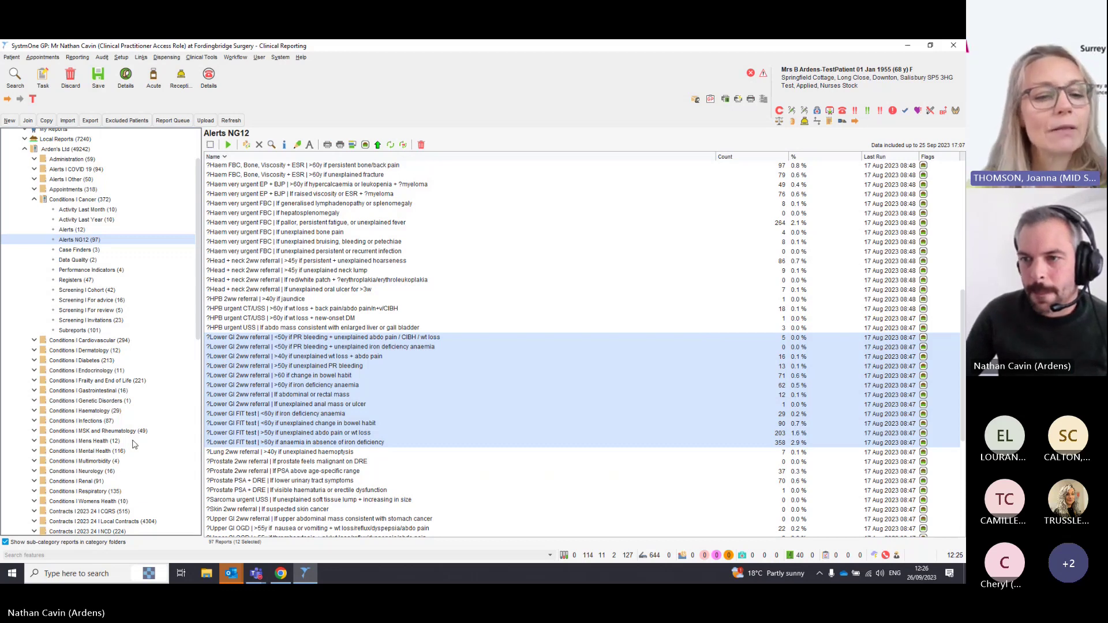
# Step: Return to Contracts | 2023 24 | NCD, list the IIF reports, and select the Lower GI 2WW referral 2023-24 with FIT report
pyautogui.scroll(-7, 134, 443)
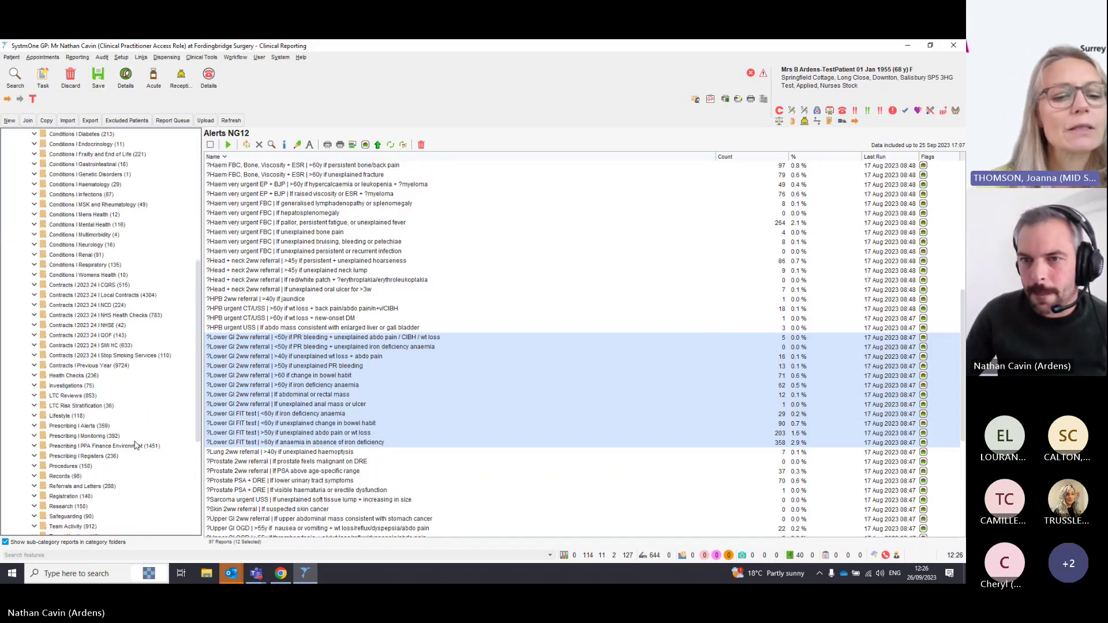
pyautogui.scroll(-3, 140, 425)
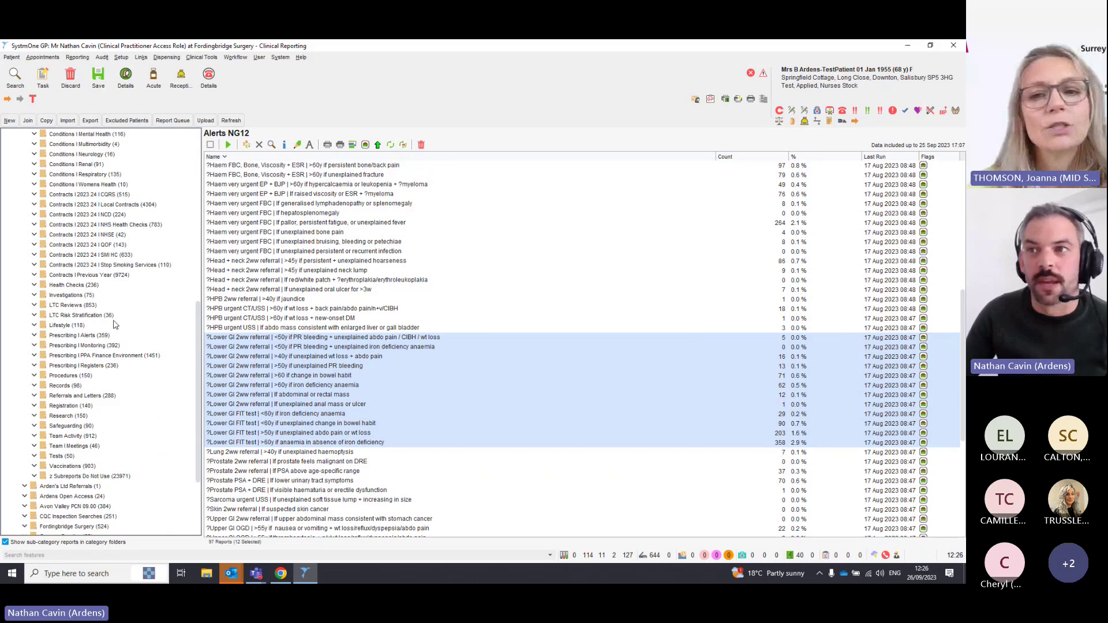
pyautogui.scroll(3, 115, 325)
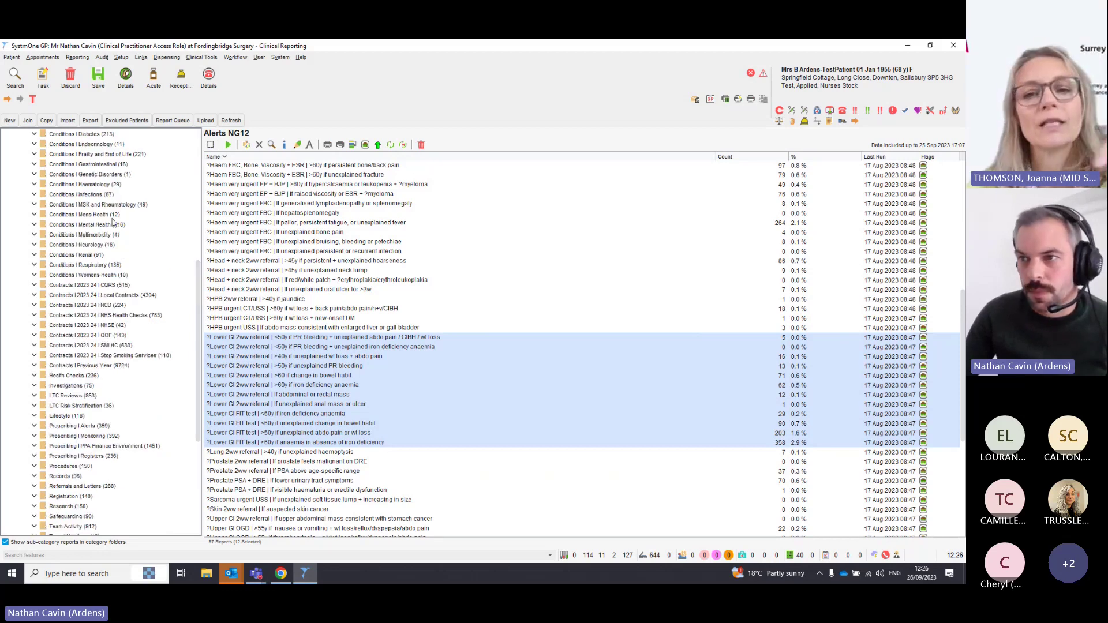
pyautogui.doubleClick(76, 307)
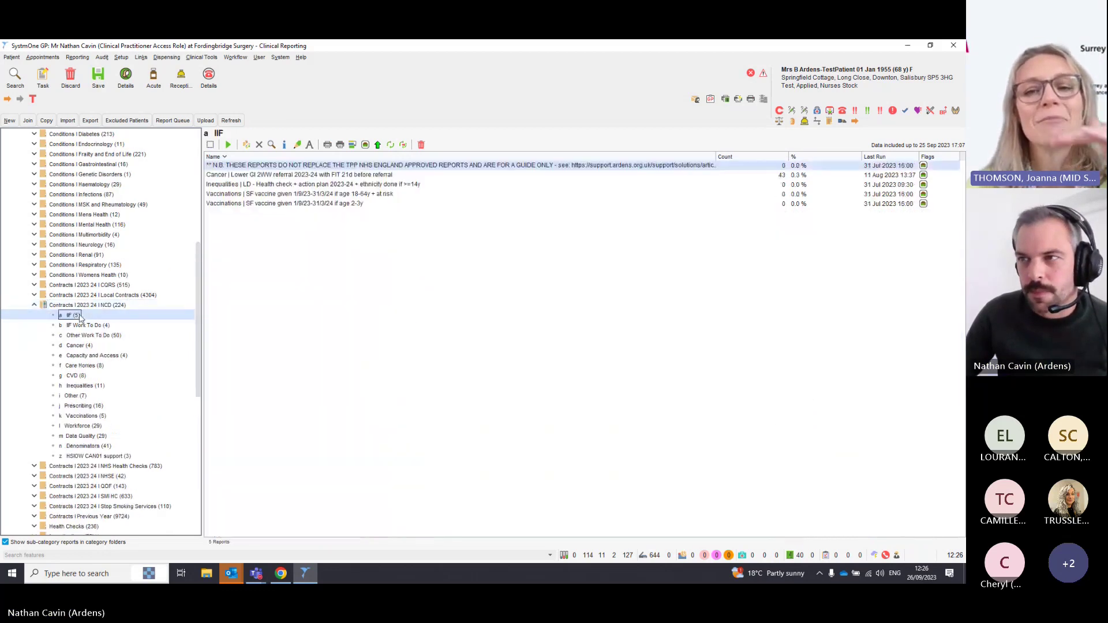
pyautogui.click(306, 176)
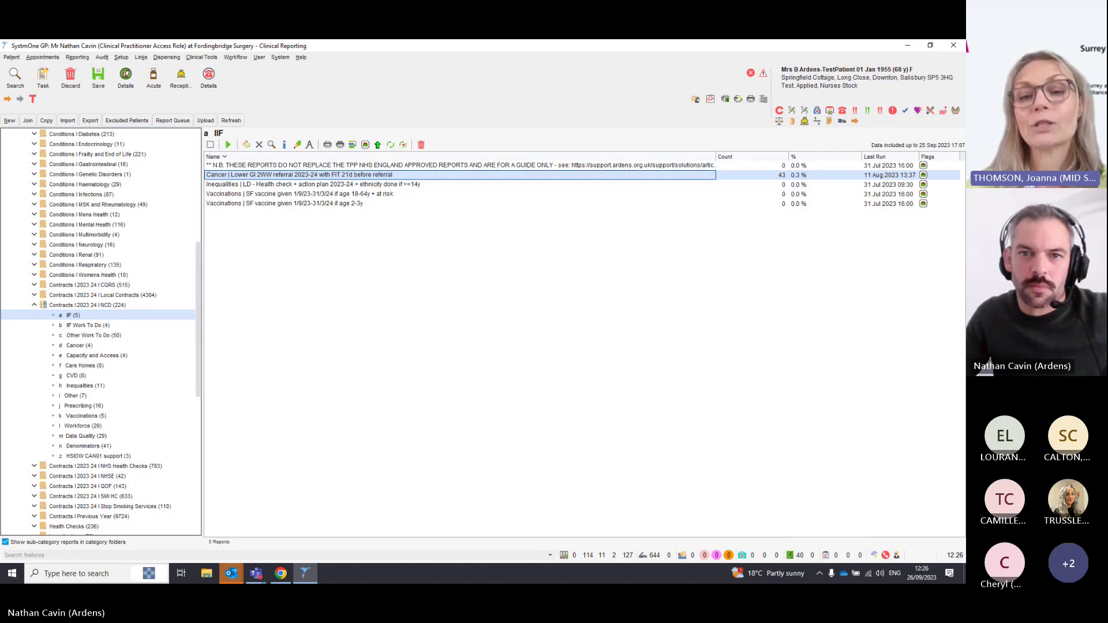
# Step: Select the four IIF indicator reports together, and reselect only the Cancer | Lower GI 2WW referral 2023-24 report
pyautogui.hotkey('alt', 'Tab')
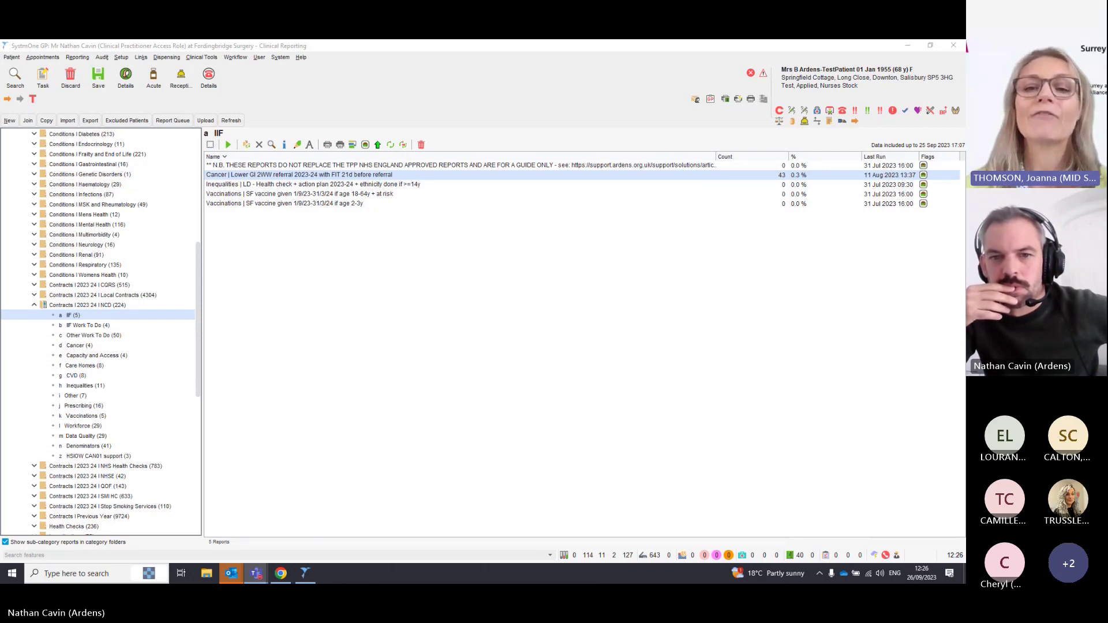
pyautogui.scroll(-4, 101, 332)
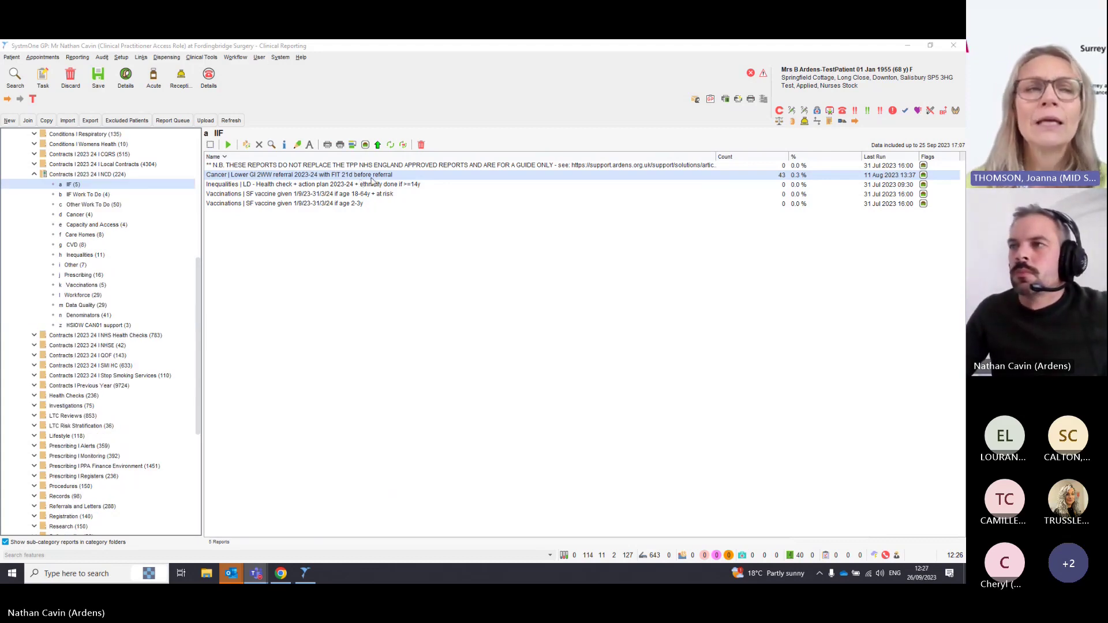
pyautogui.click(374, 176)
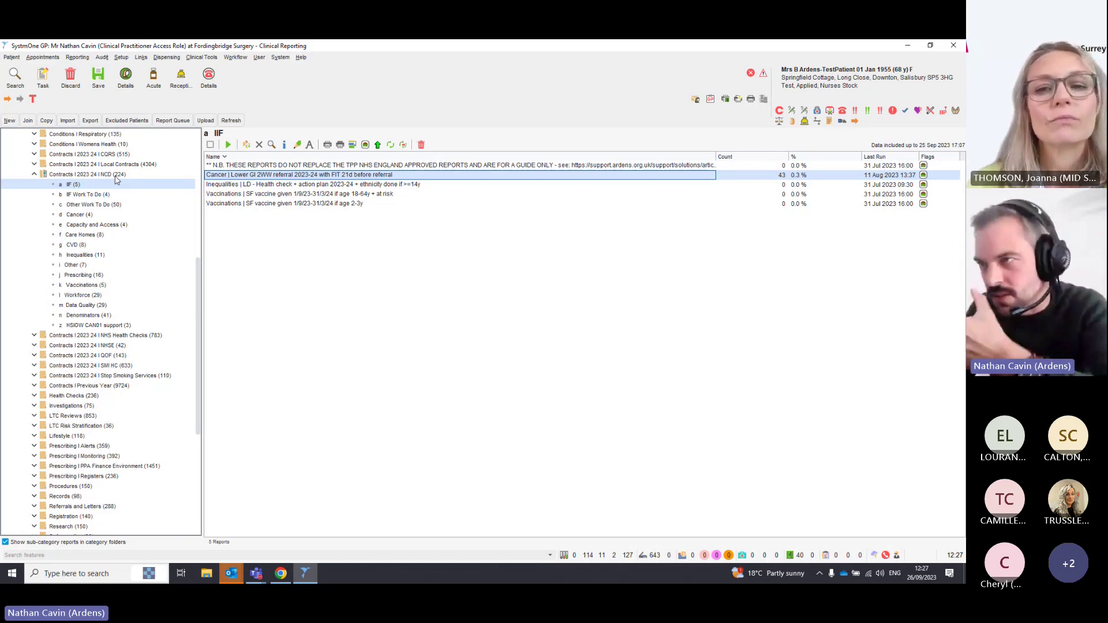
pyautogui.click(78, 185)
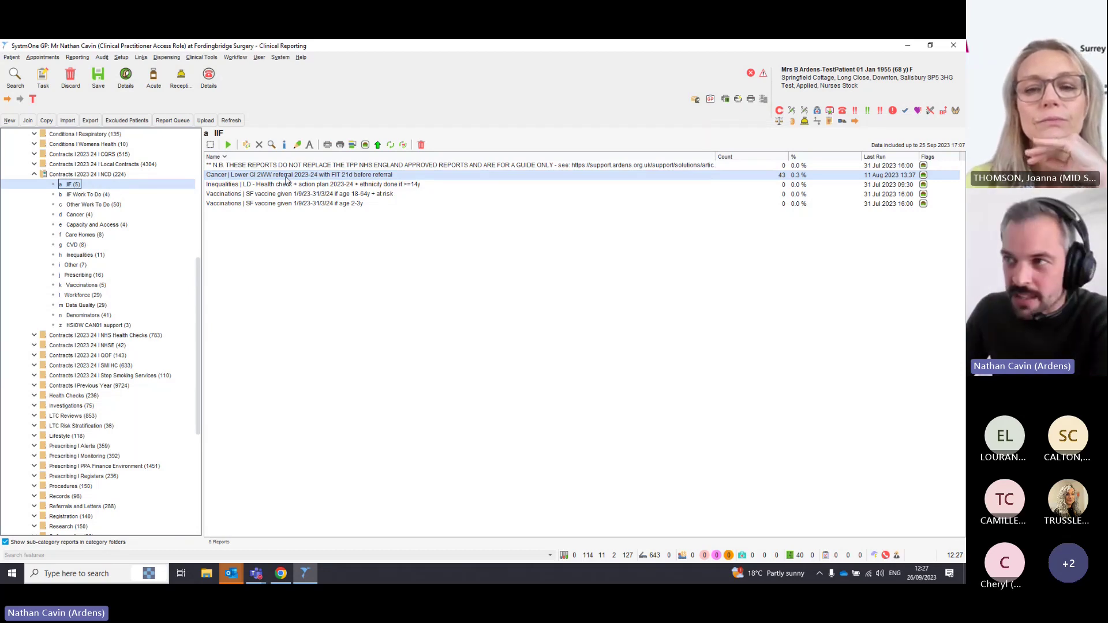
pyautogui.moveTo(285, 179); pyautogui.dragTo(290, 217)
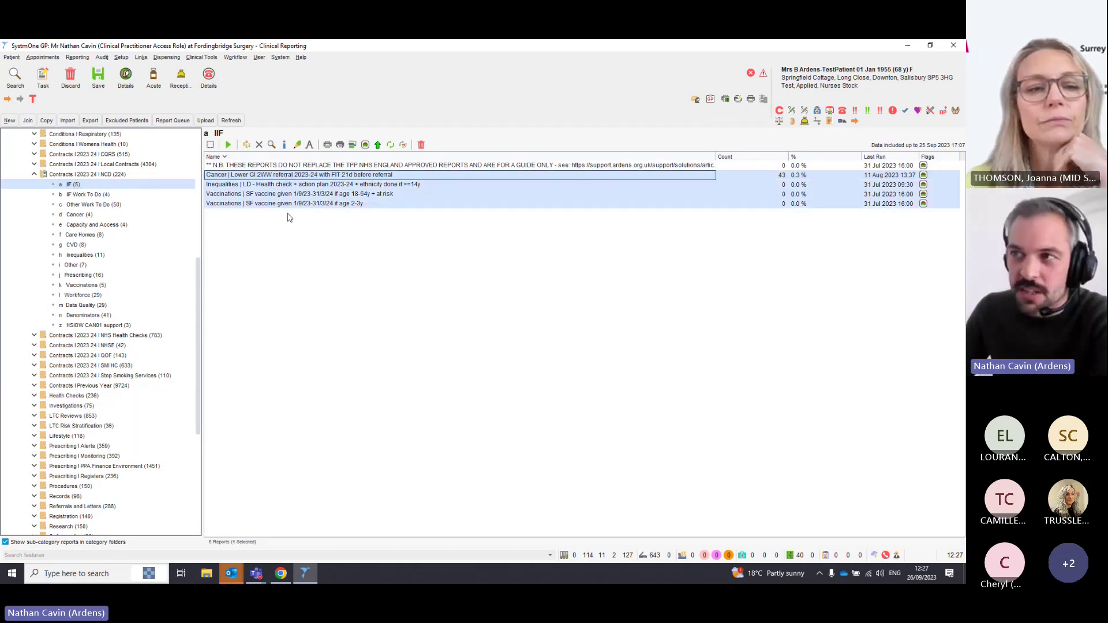
pyautogui.click(280, 176)
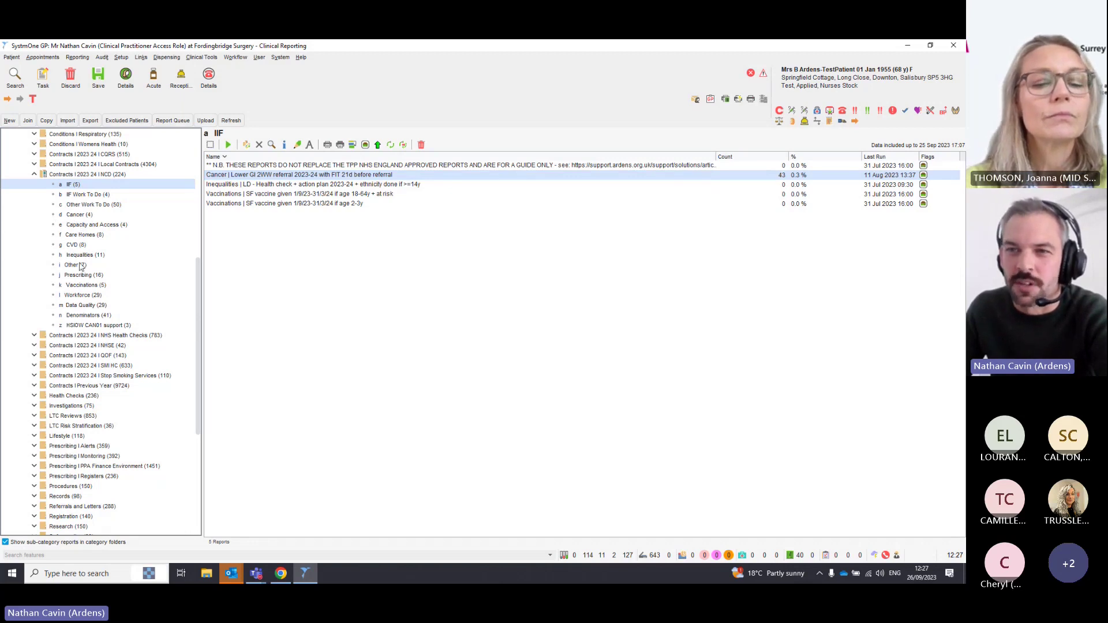
# Step: Select "Cancer | 2ww referral for suspected cancer in L12M" among the NCD Cancer reports, and go back to the IIF list
pyautogui.click(87, 216)
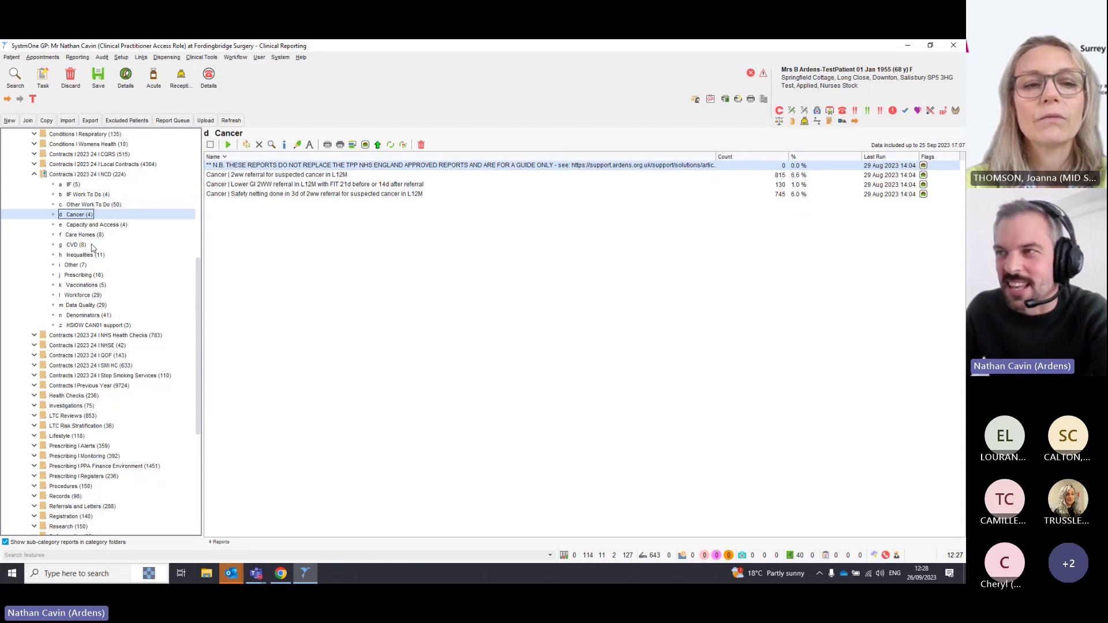
pyautogui.click(276, 175)
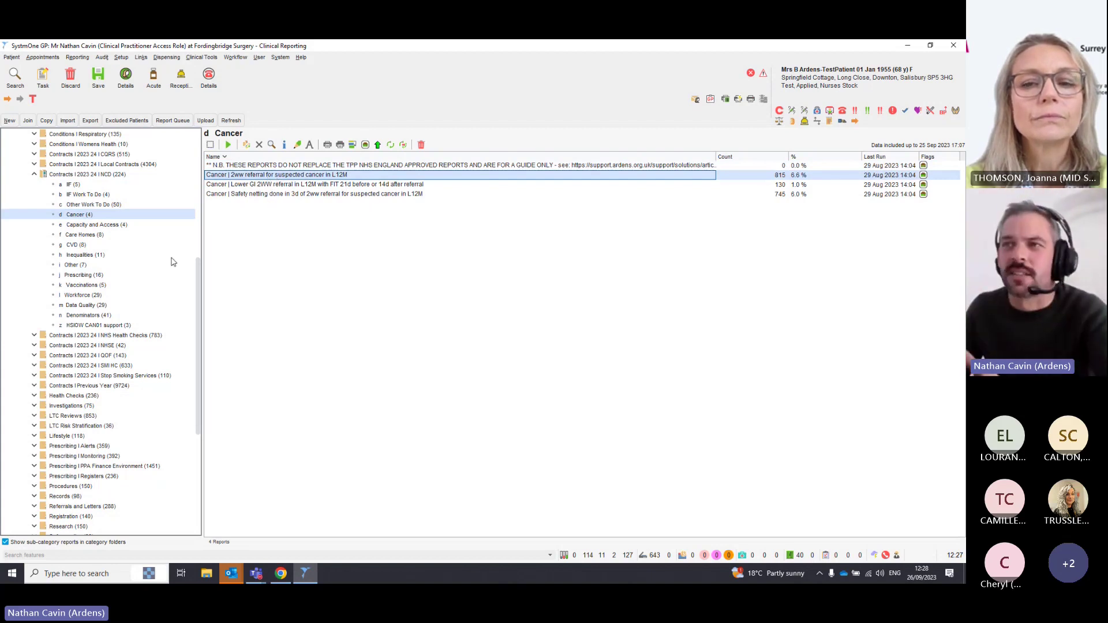
pyautogui.click(75, 185)
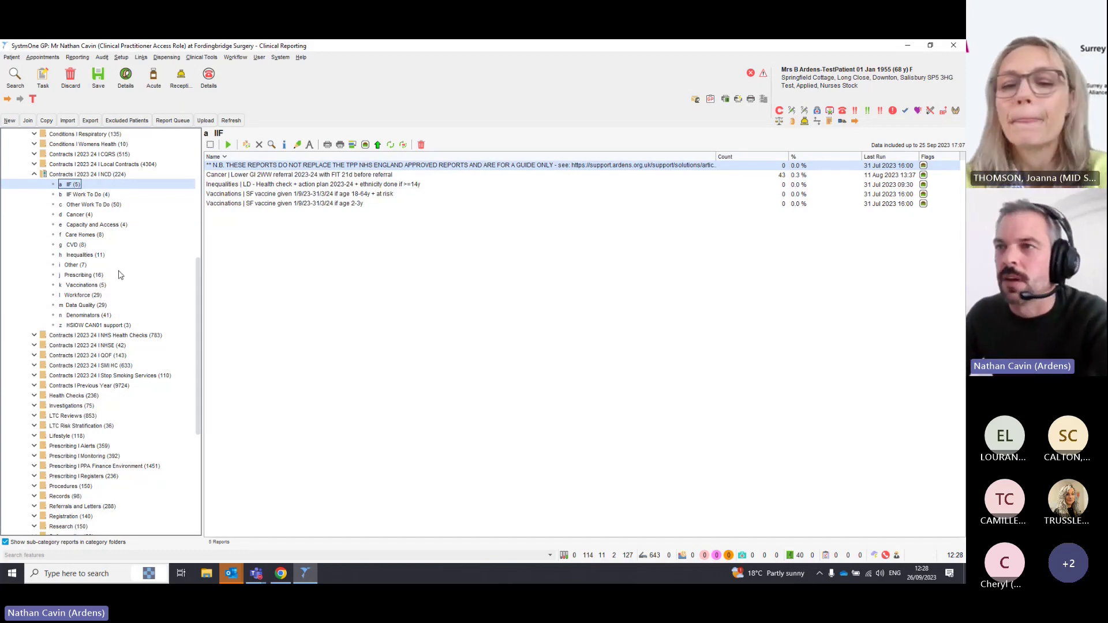
# Step: Reopen the Conditions | Cancer folder and view its Alerts reports again
pyautogui.scroll(10, 118, 275)
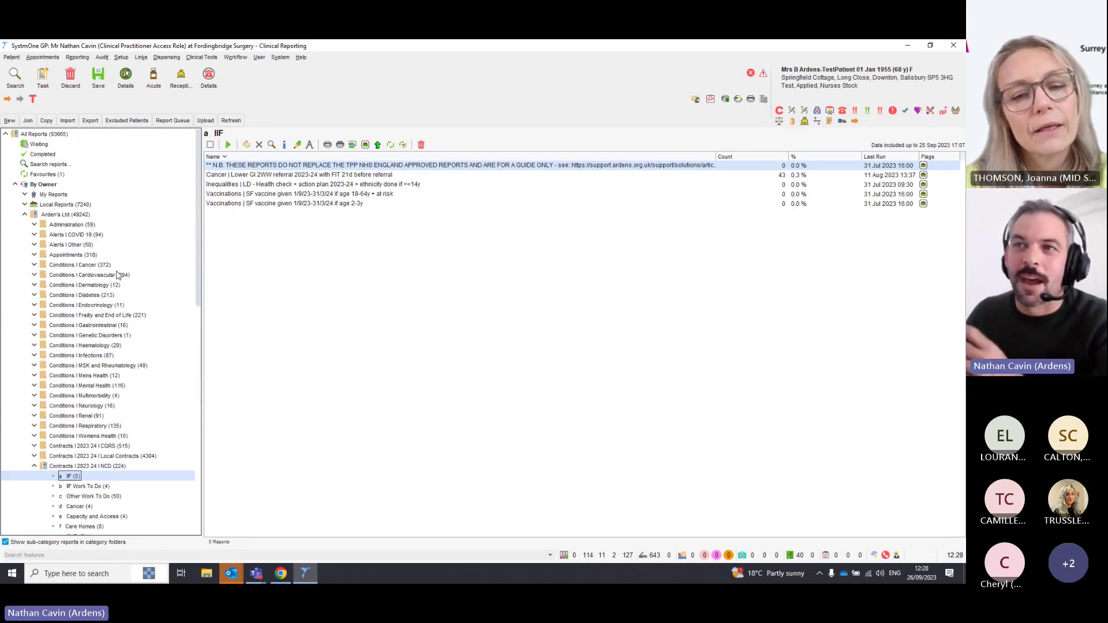
pyautogui.click(43, 266)
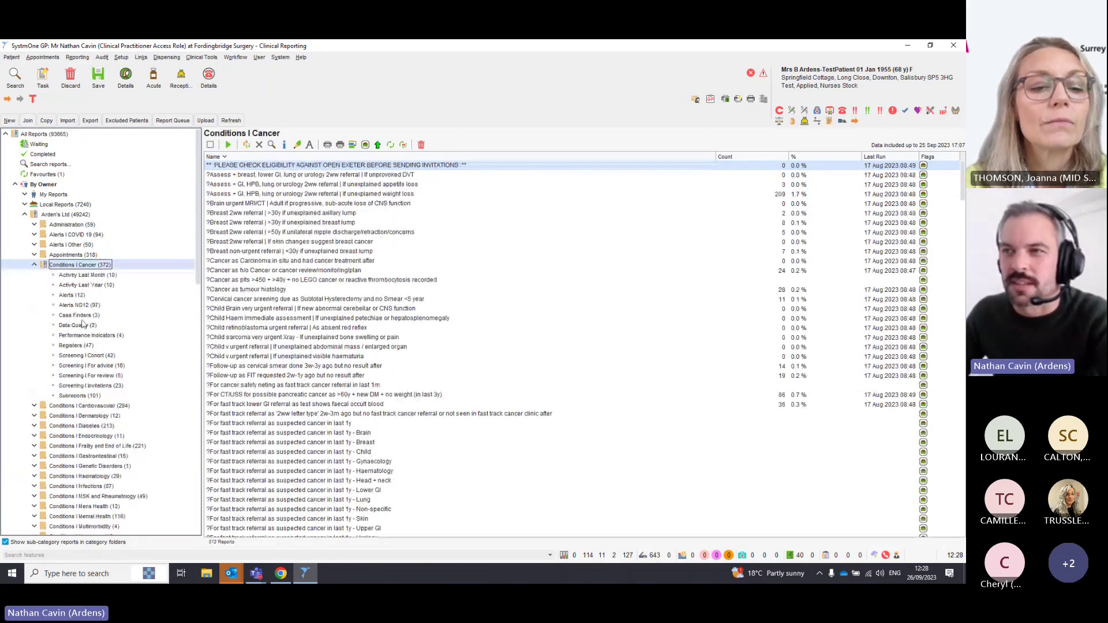
pyautogui.click(71, 296)
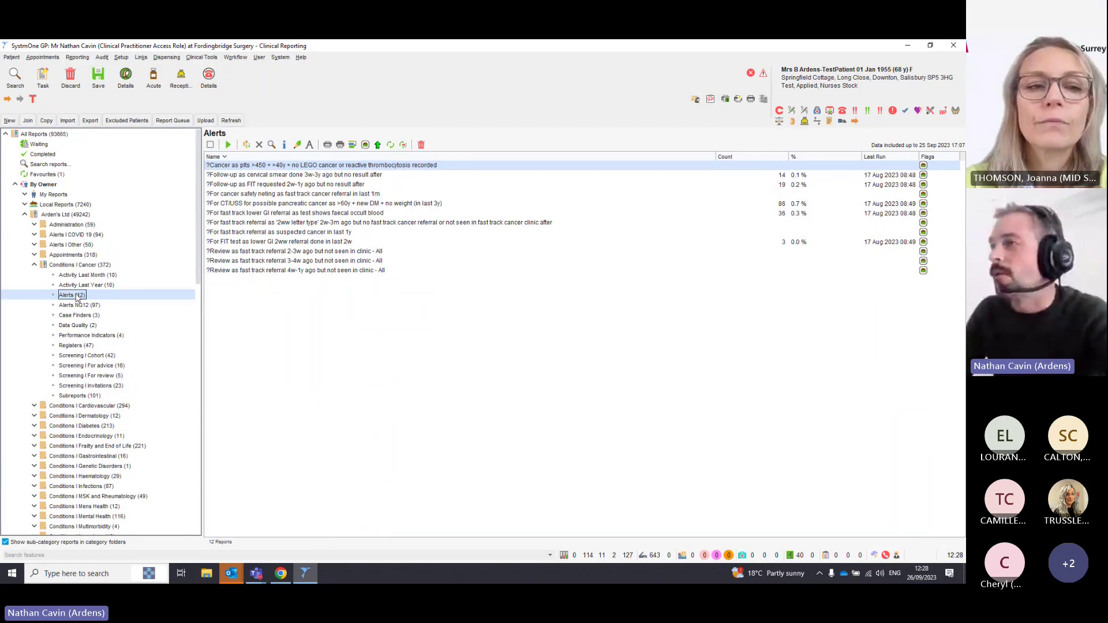
pyautogui.moveTo(813, 90)
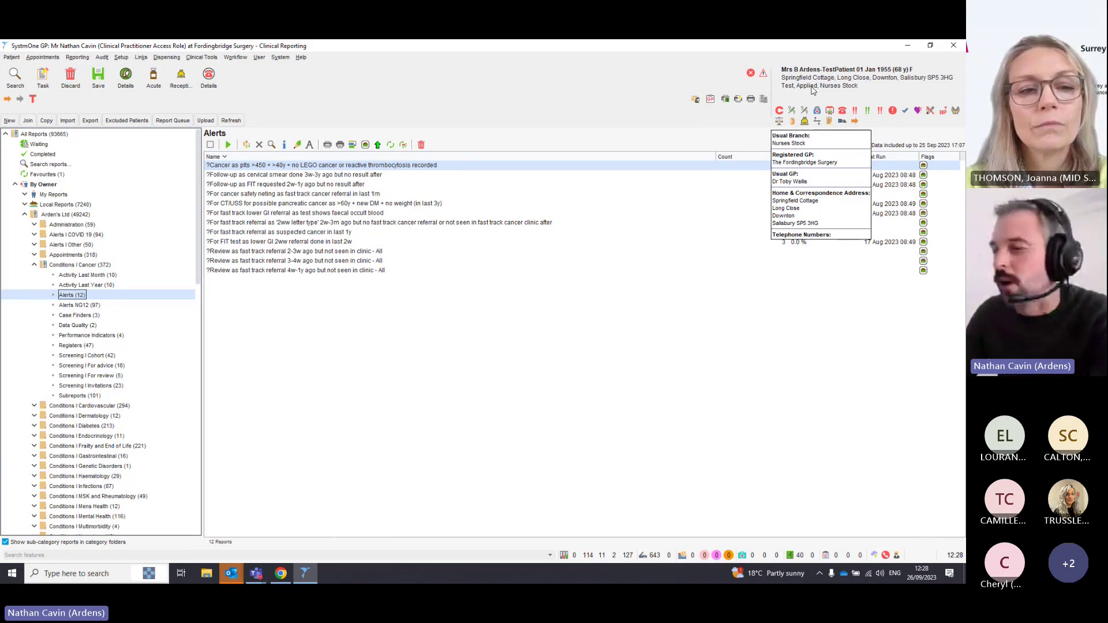
# Step: Open the test patient's general consultation template, launch the NG12 Cancer Symptoms & Findings Analyser, and open its Symptoms & Findings checklist
pyautogui.click(821, 111)
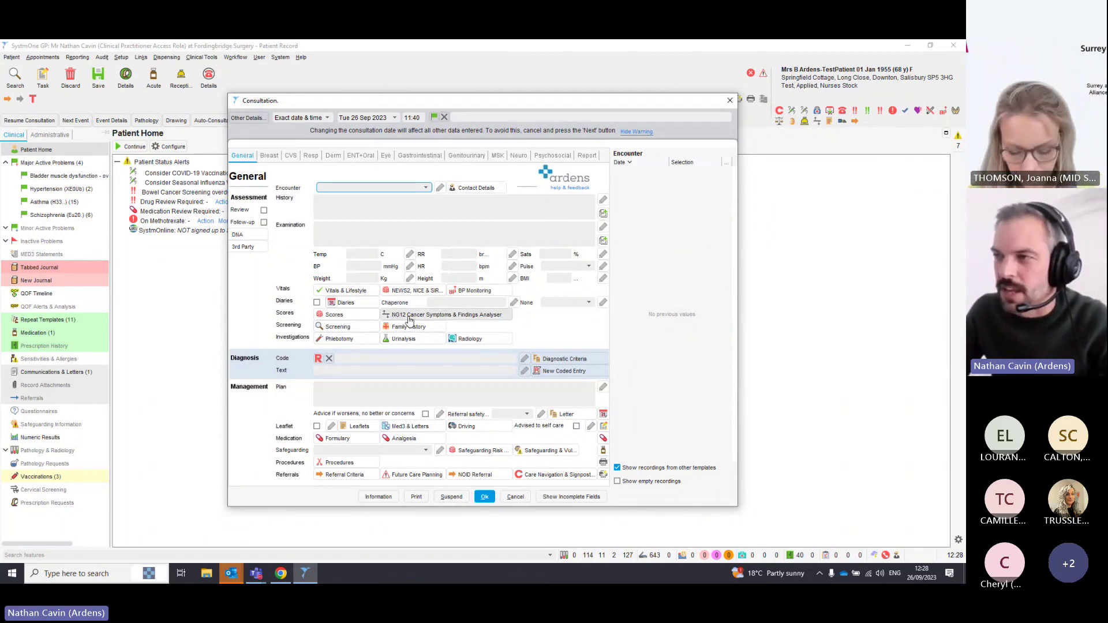
pyautogui.click(474, 317)
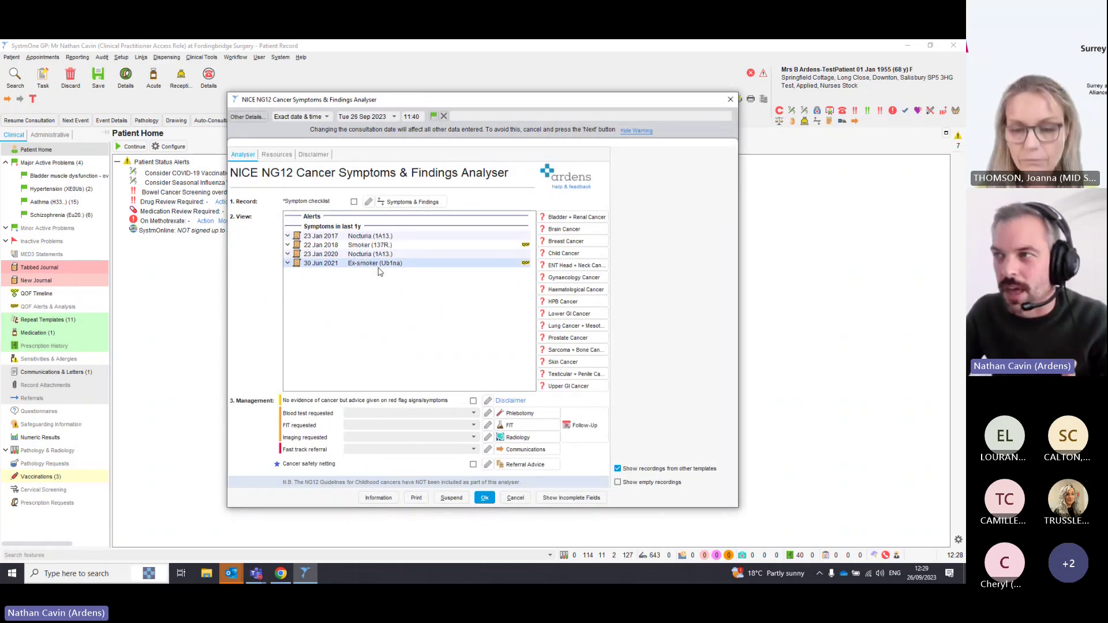
pyautogui.click(413, 201)
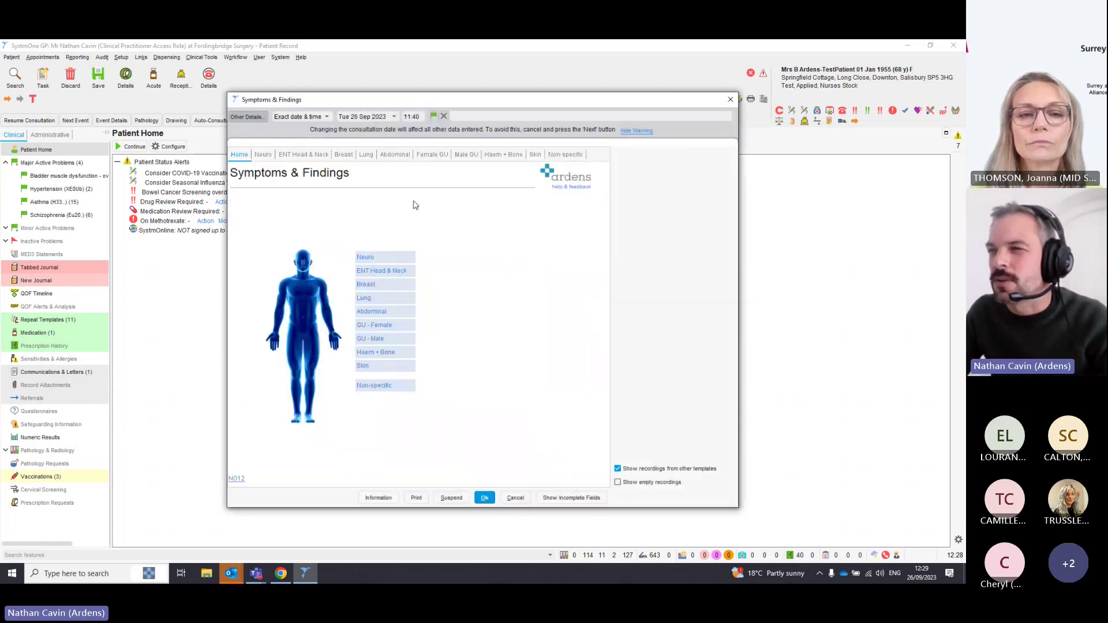
# Step: Record Yes for pelvic pain and abdominal pain under the abdominal symptoms, and return to the NG12 analyser
pyautogui.click(371, 312)
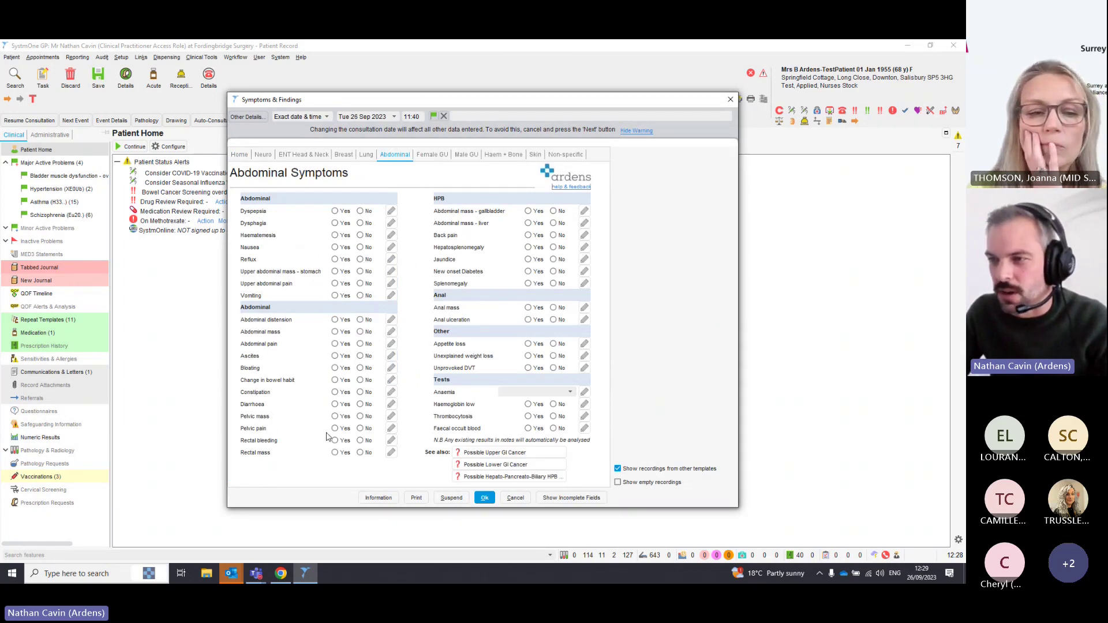
pyautogui.click(335, 429)
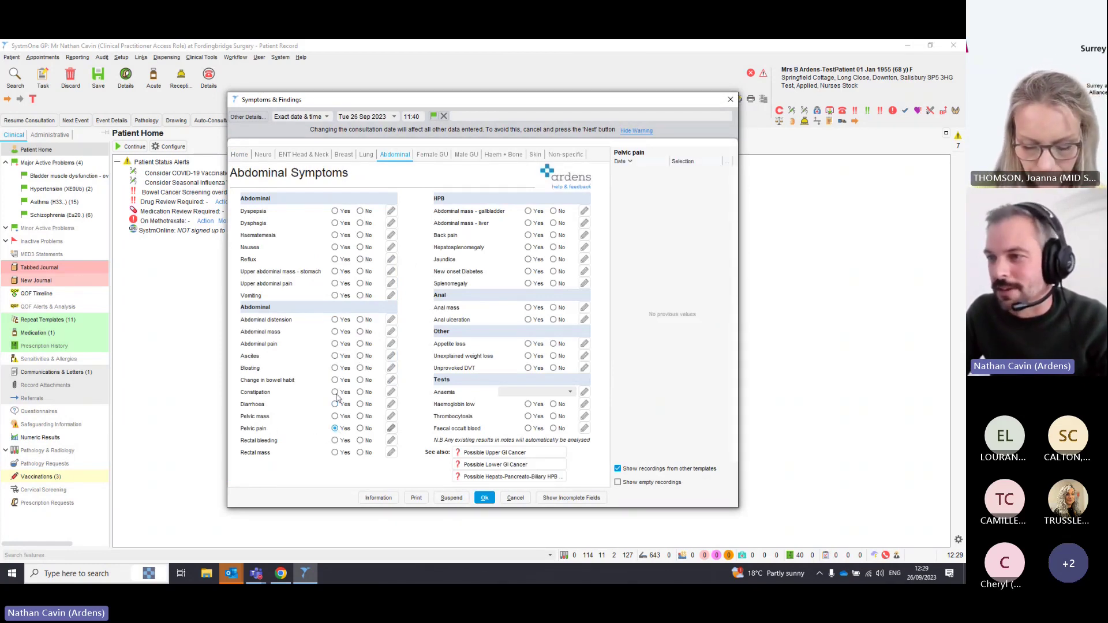
pyautogui.click(335, 344)
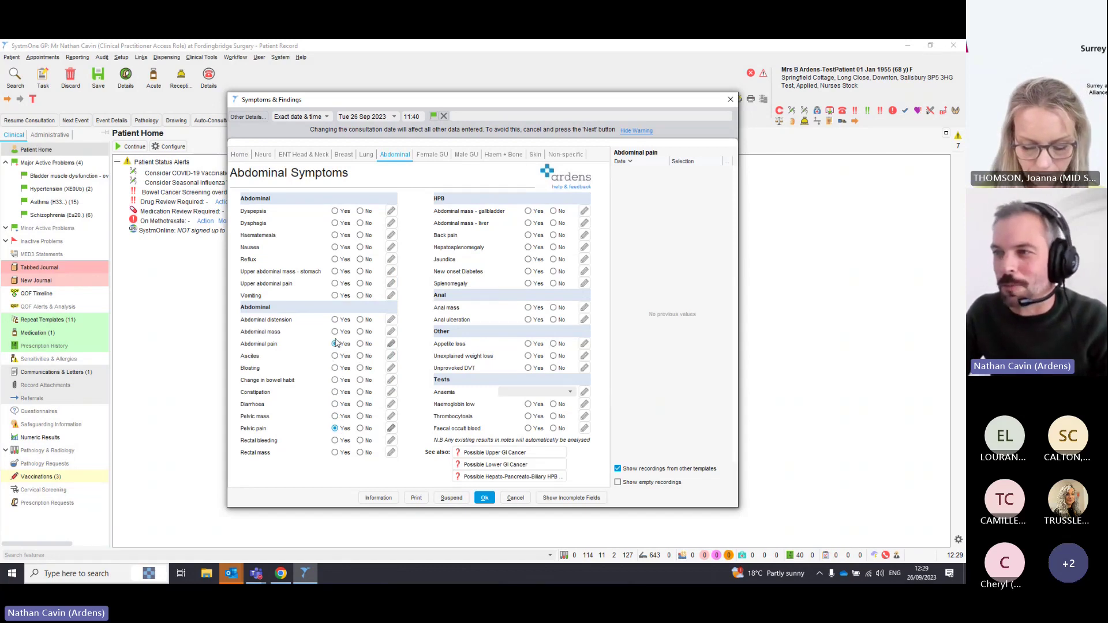
pyautogui.click(484, 498)
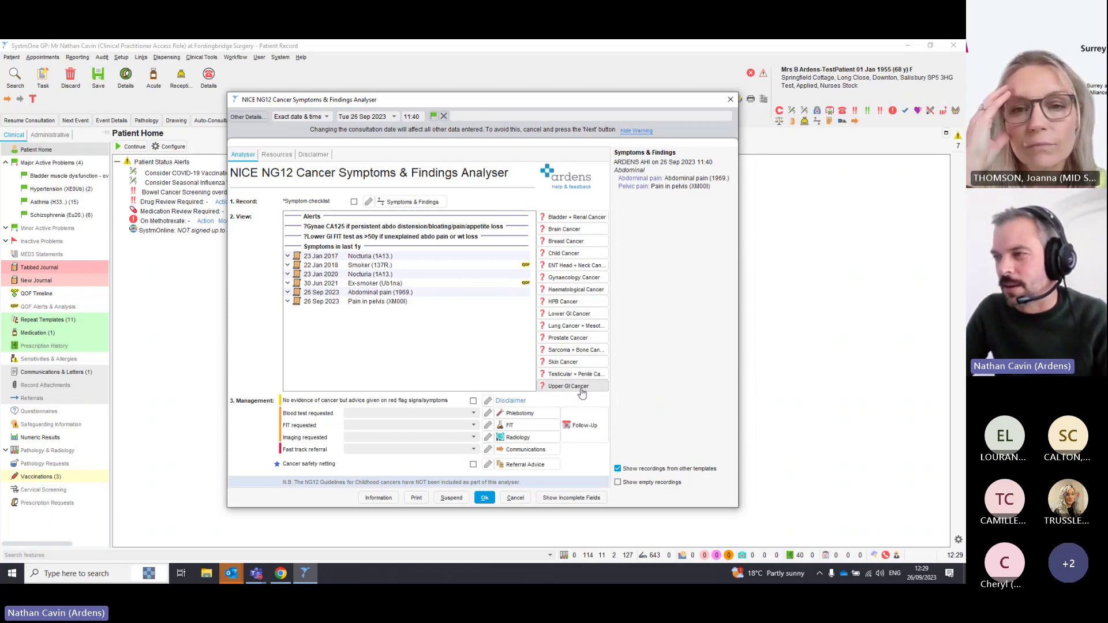
# Step: View the coding options for FIT requested without choosing one, and cancel out of the analyser and the consultation template
pyautogui.click(388, 427)
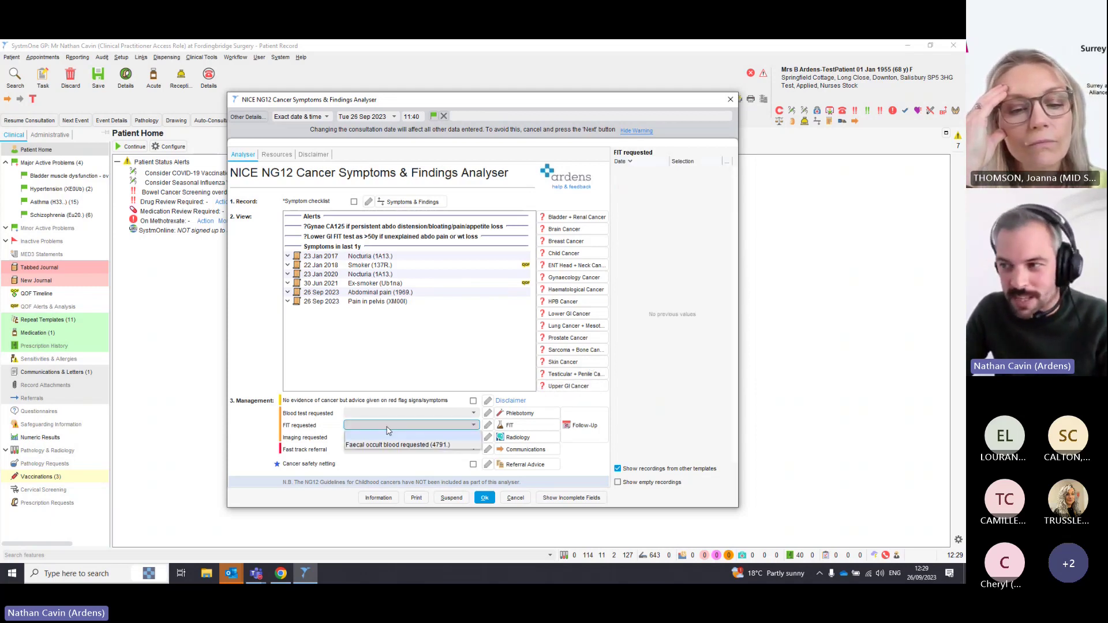
pyautogui.click(385, 429)
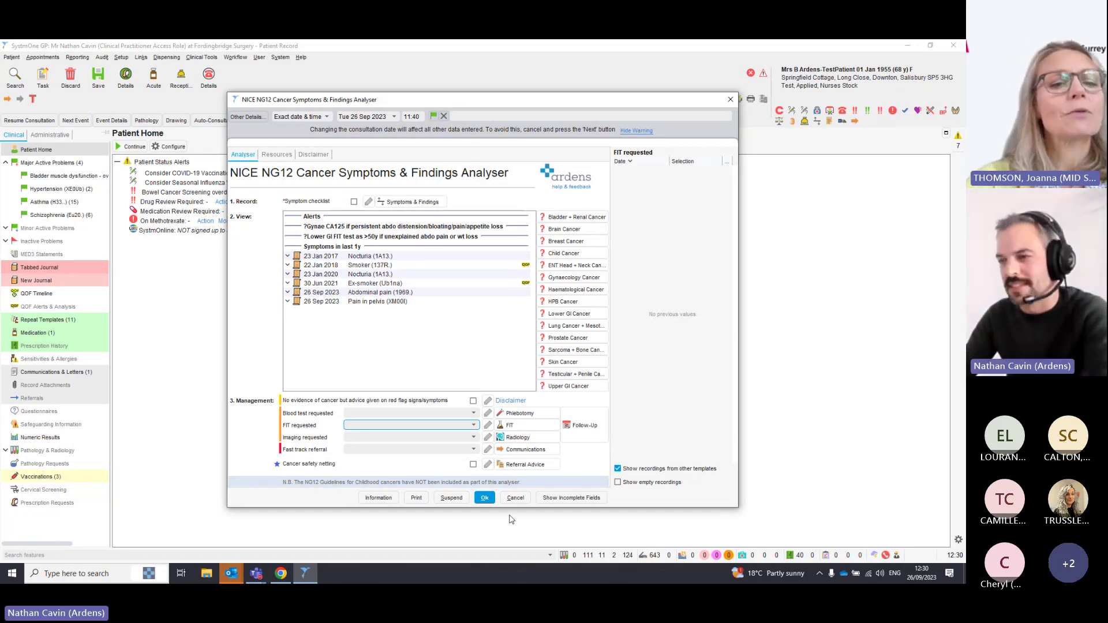
pyautogui.click(519, 499)
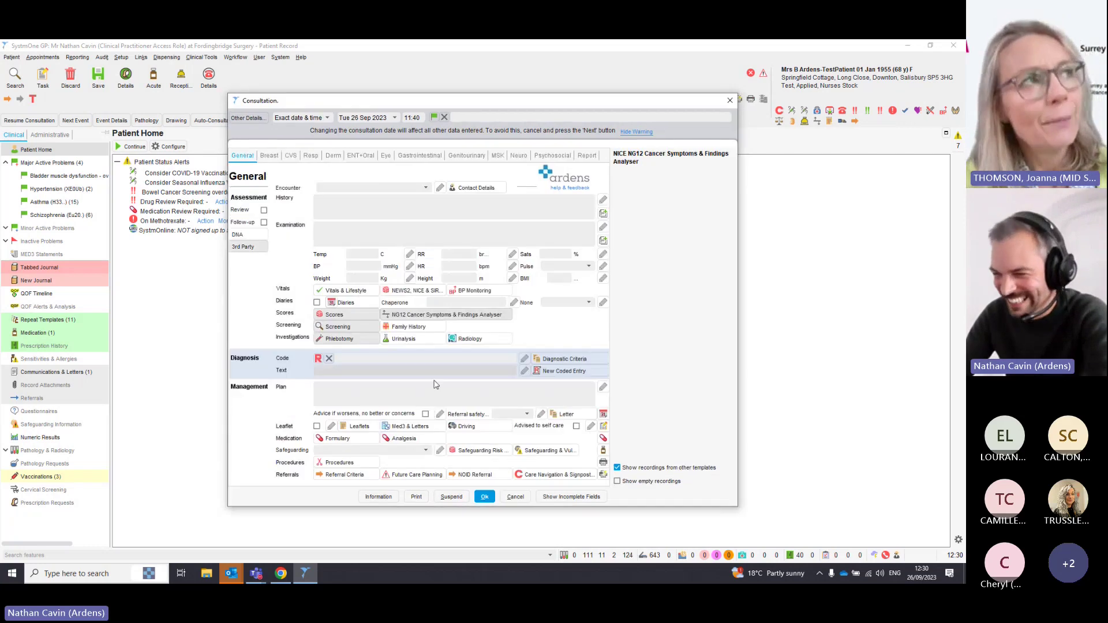
pyautogui.click(513, 498)
# Step: Return to Clinical Reporting, collapse the Conditions | Cancer folder, and list the IIF reports under Contracts | 2023 24 | NCD
pyautogui.click(84, 60)
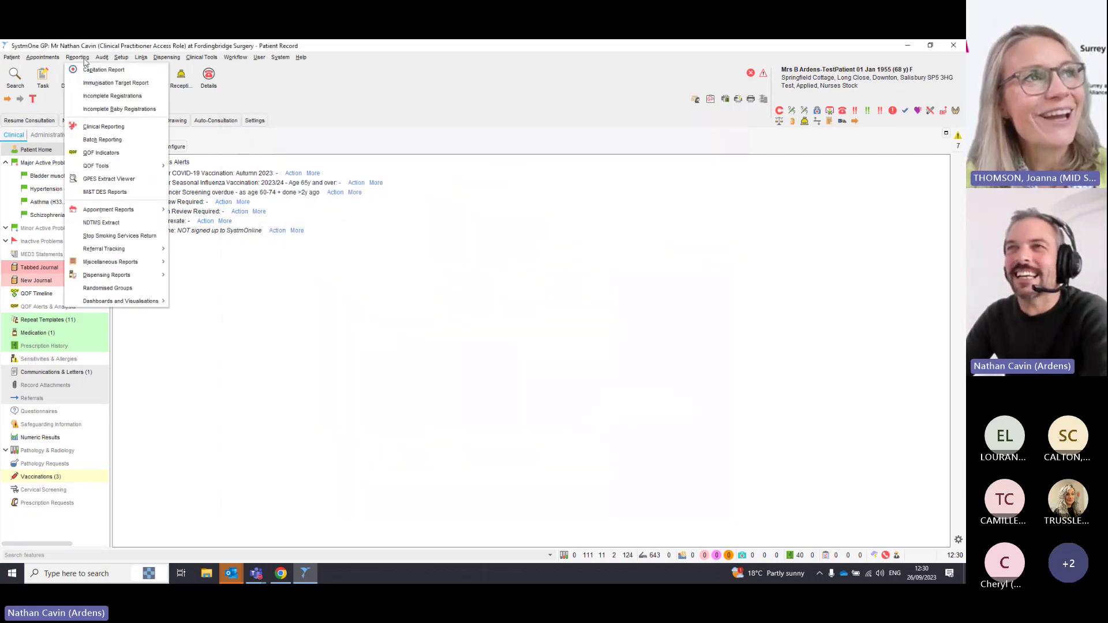
pyautogui.click(101, 126)
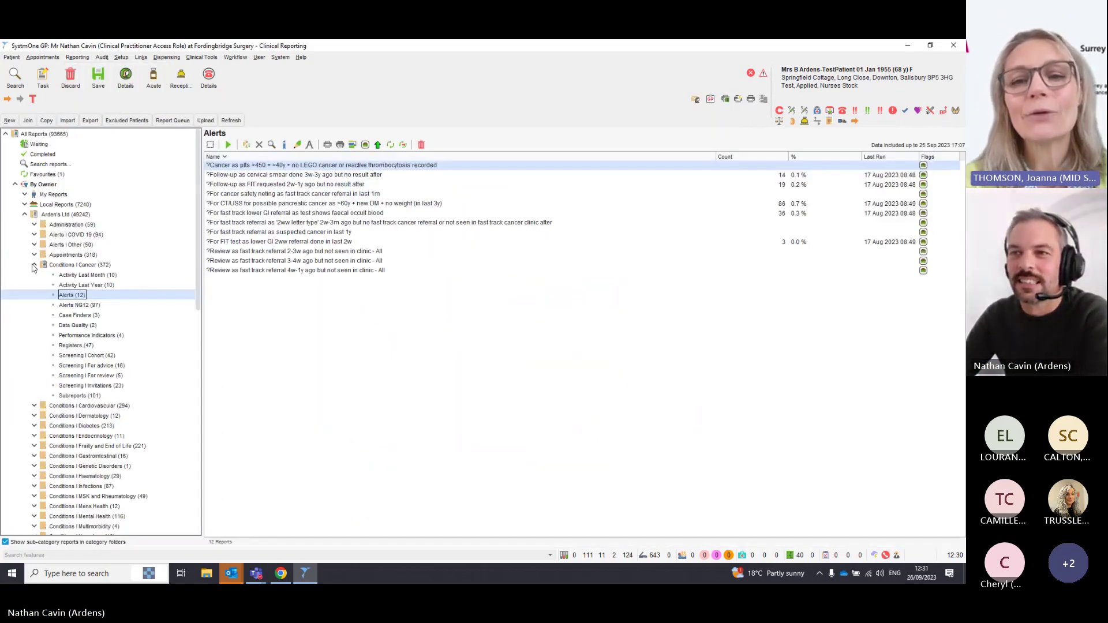
pyautogui.click(34, 265)
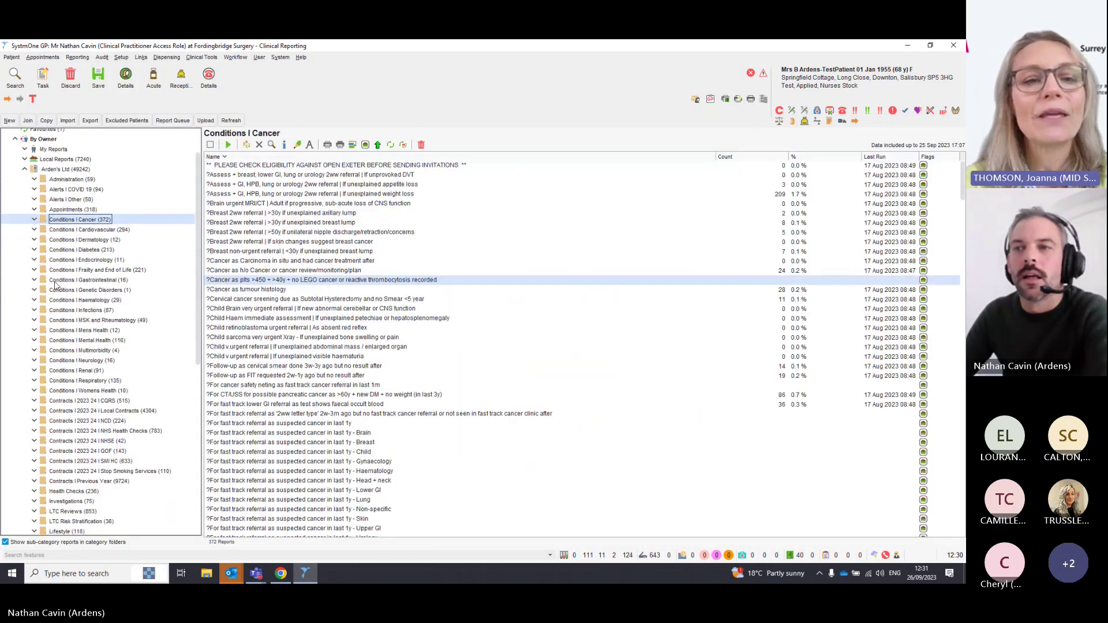
pyautogui.scroll(-2, 94, 378)
pyautogui.click(94, 377)
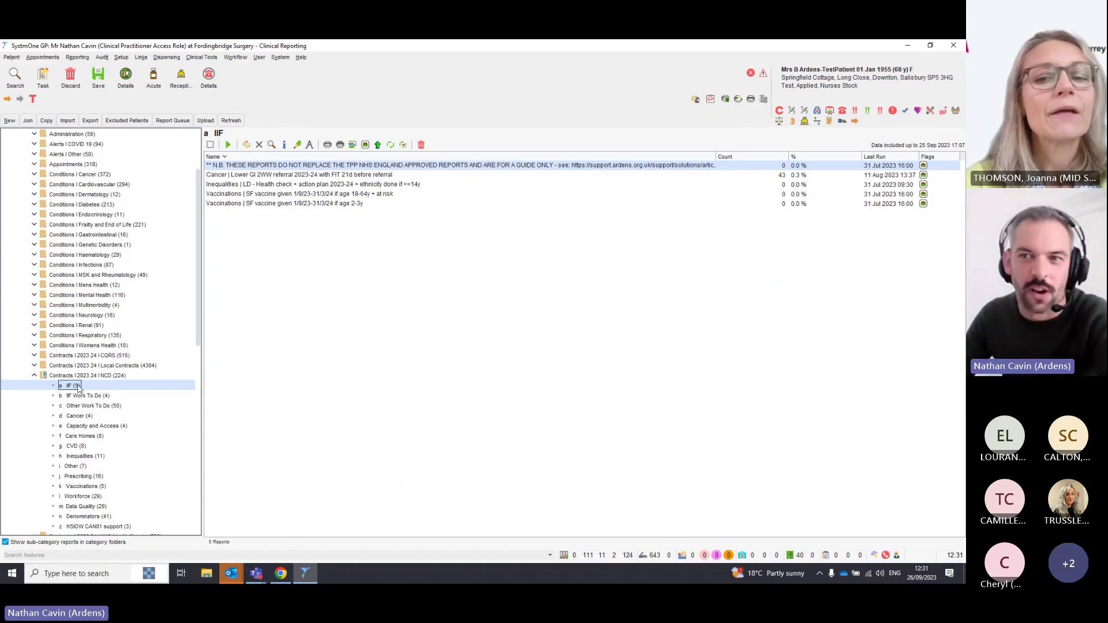
# Step: Expand the Contracts | Previous Year folder and list its 2022 23 | NCD reports
pyautogui.moveTo(199, 318); pyautogui.dragTo(201, 349)
pyautogui.scroll(-6, 125, 347)
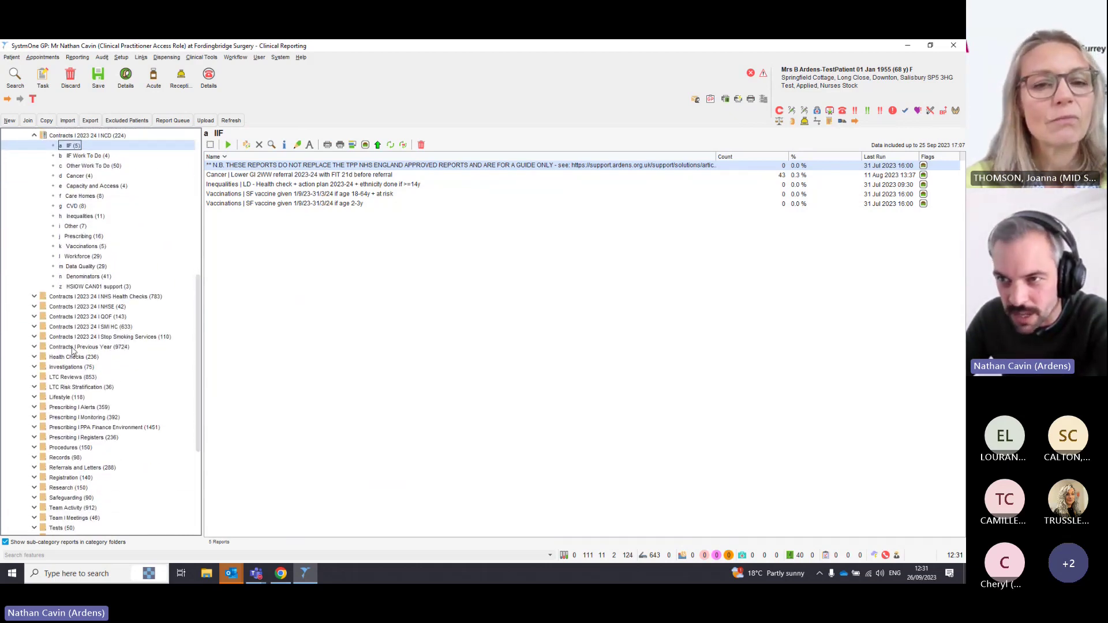
pyautogui.doubleClick(72, 348)
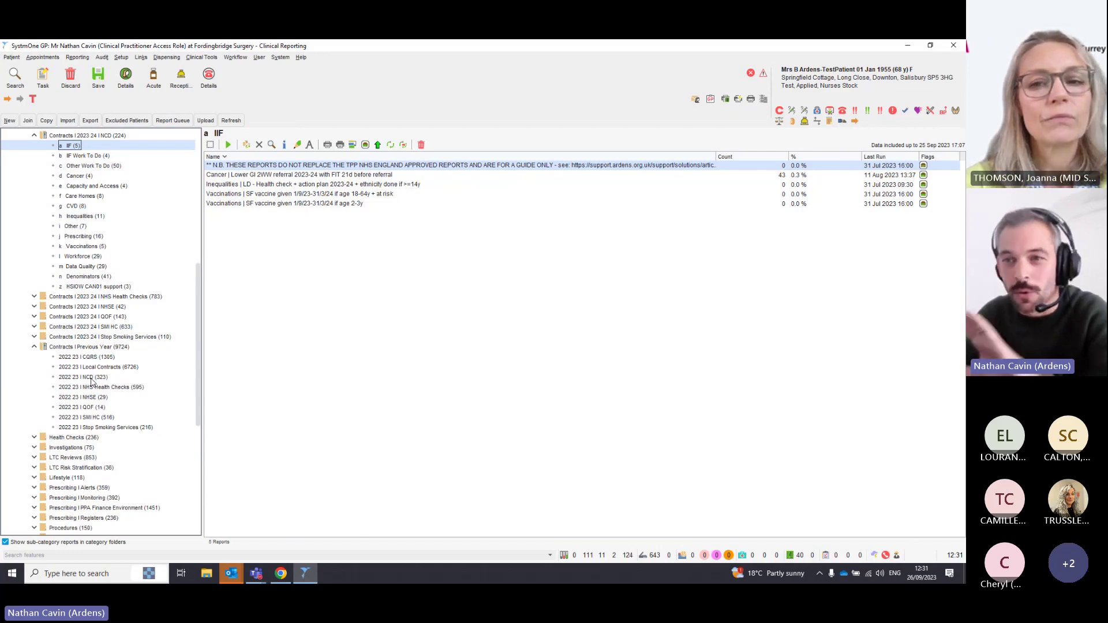
pyautogui.click(87, 377)
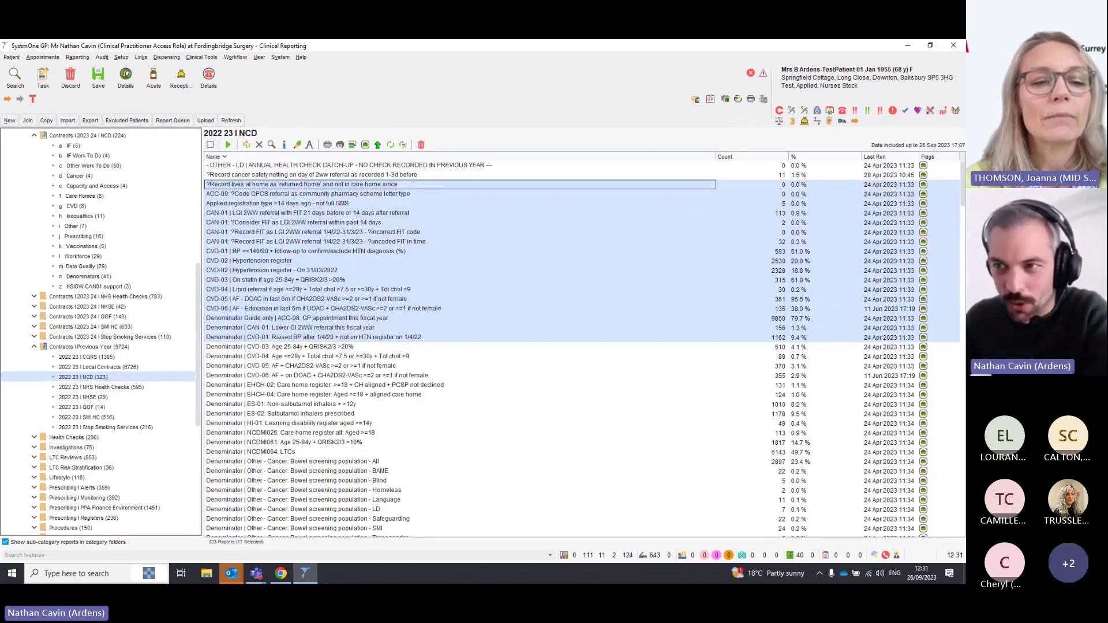
# Step: Collapse the Contracts | Previous Year folder and list the 2023 24 NCD IIF reports again
pyautogui.press('Left')
pyautogui.press('Left')
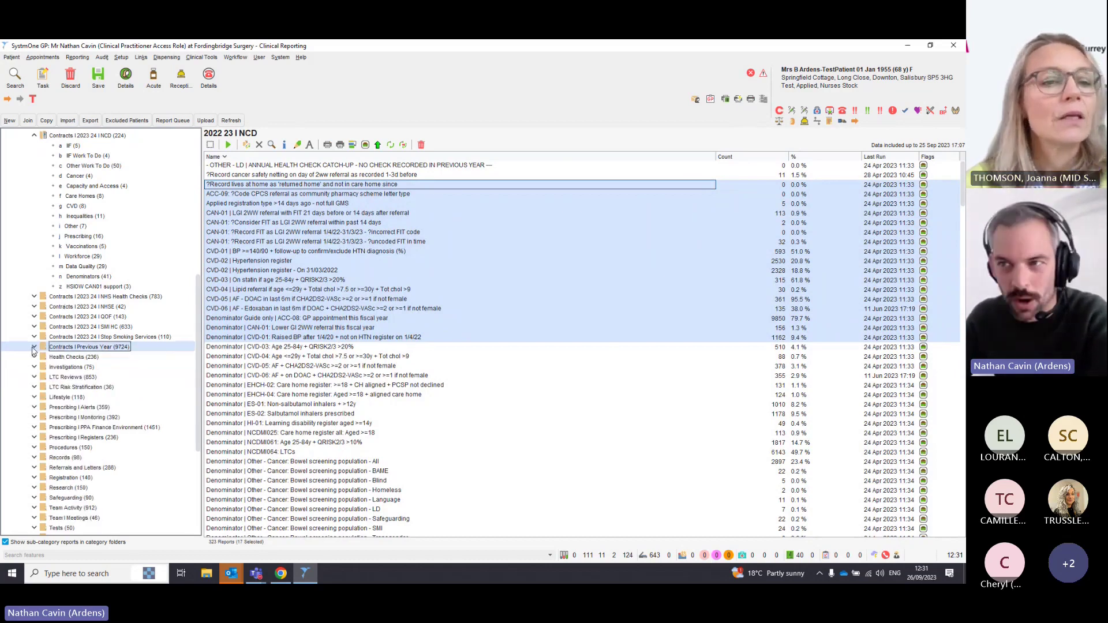
pyautogui.scroll(4, 72, 290)
pyautogui.click(73, 283)
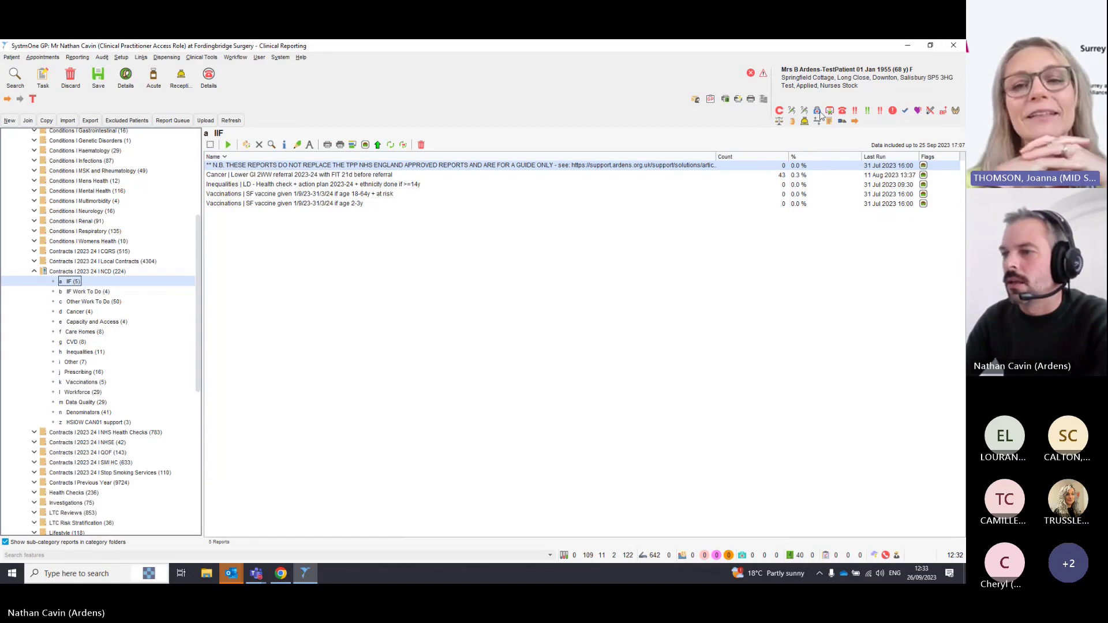
# Step: Switch to Chrome and show the Cancer Resources Overview article on the Ardens support site
pyautogui.moveTo(283, 578)
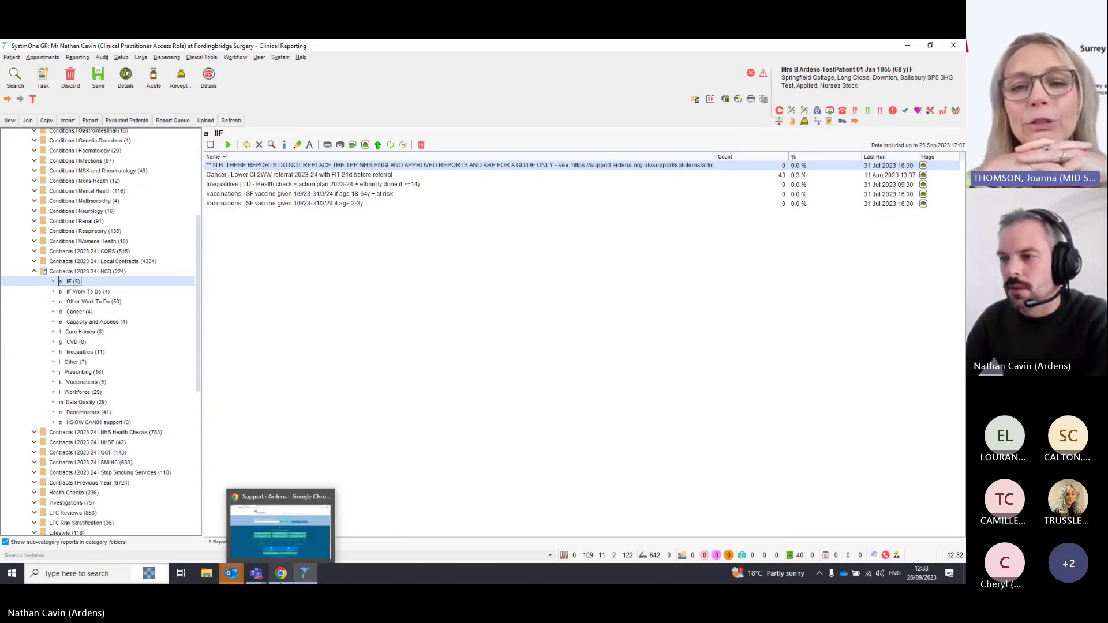
pyautogui.click(281, 527)
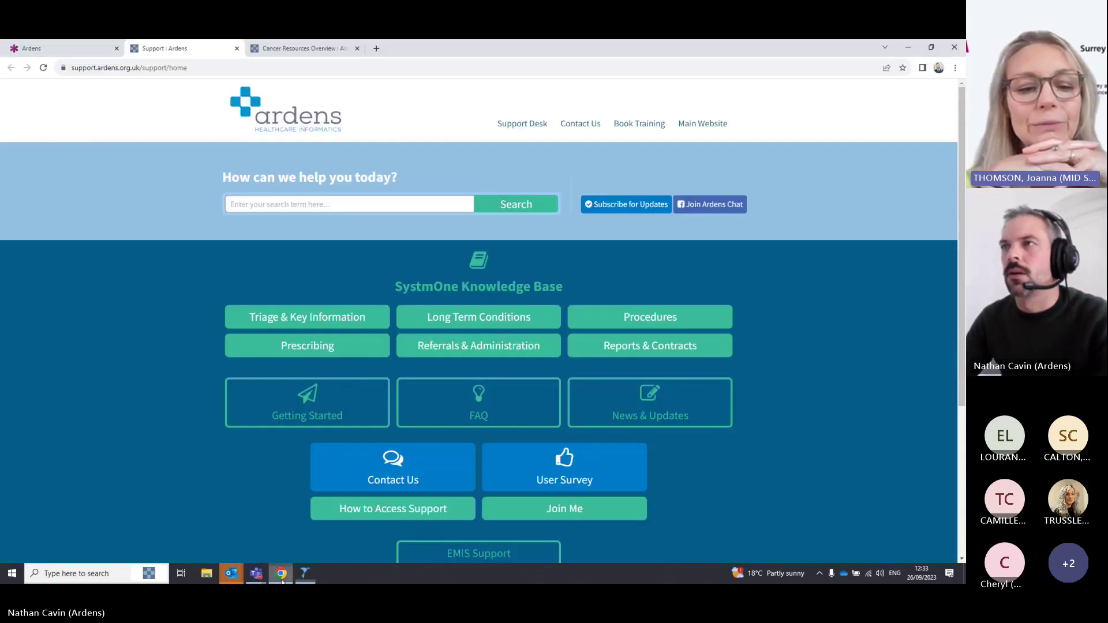
pyautogui.click(301, 50)
pyautogui.scroll(3, 416, 153)
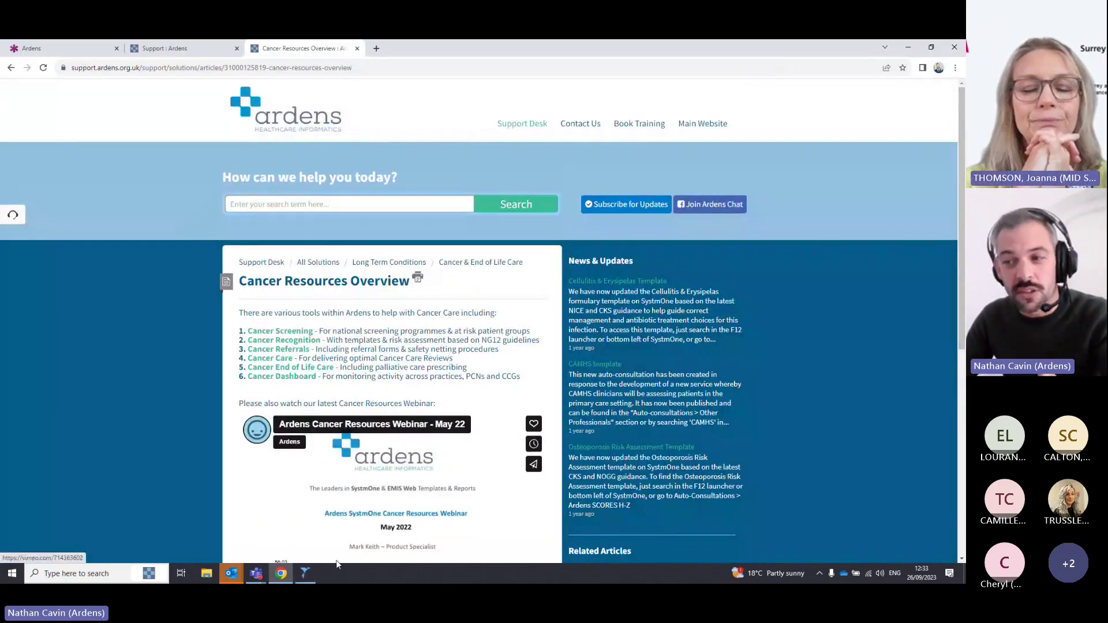
# Step: Switch back to SystmOne, reopen the consultation's NG12 Cancer Symptoms & Findings Analyser, and view its Cancer Recognition help article
pyautogui.click(313, 570)
pyautogui.click(817, 113)
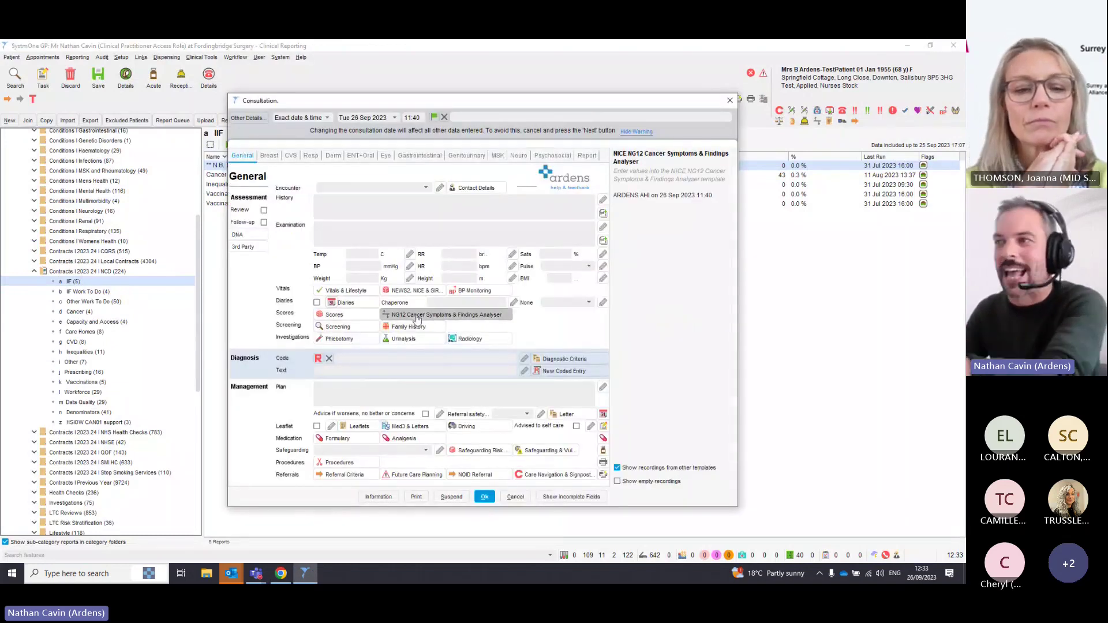
pyautogui.click(418, 316)
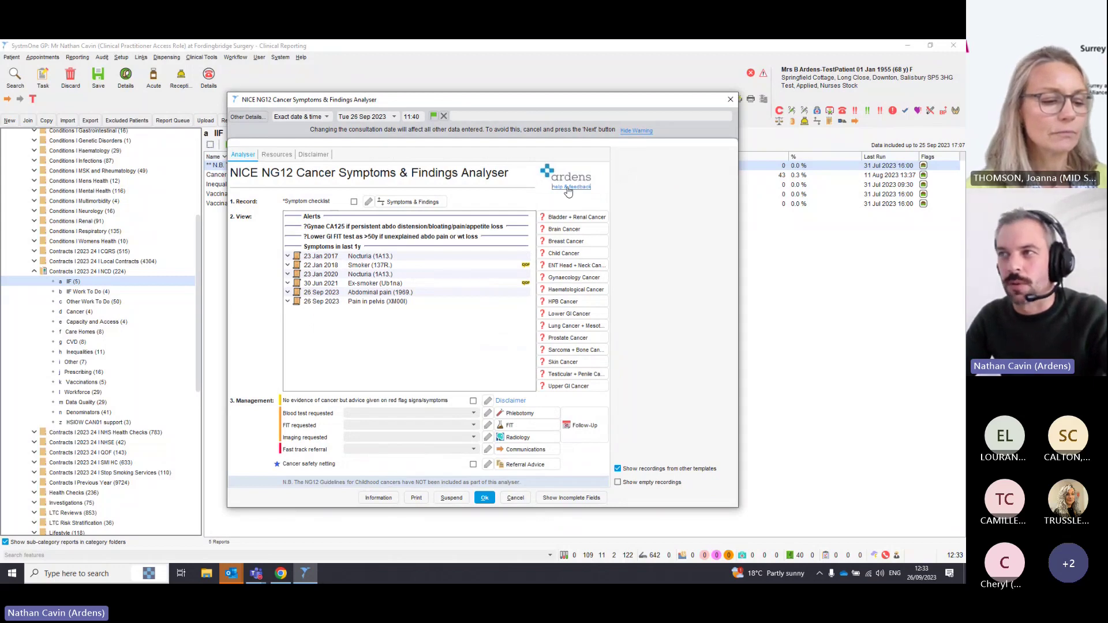
pyautogui.click(568, 189)
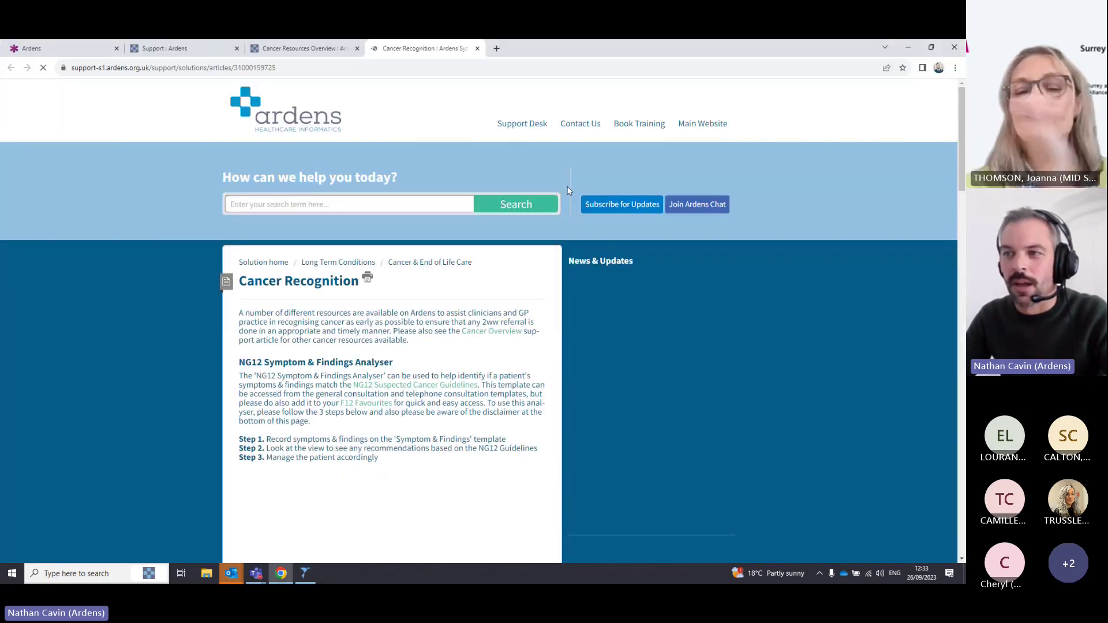
pyautogui.scroll(-2, 431, 344)
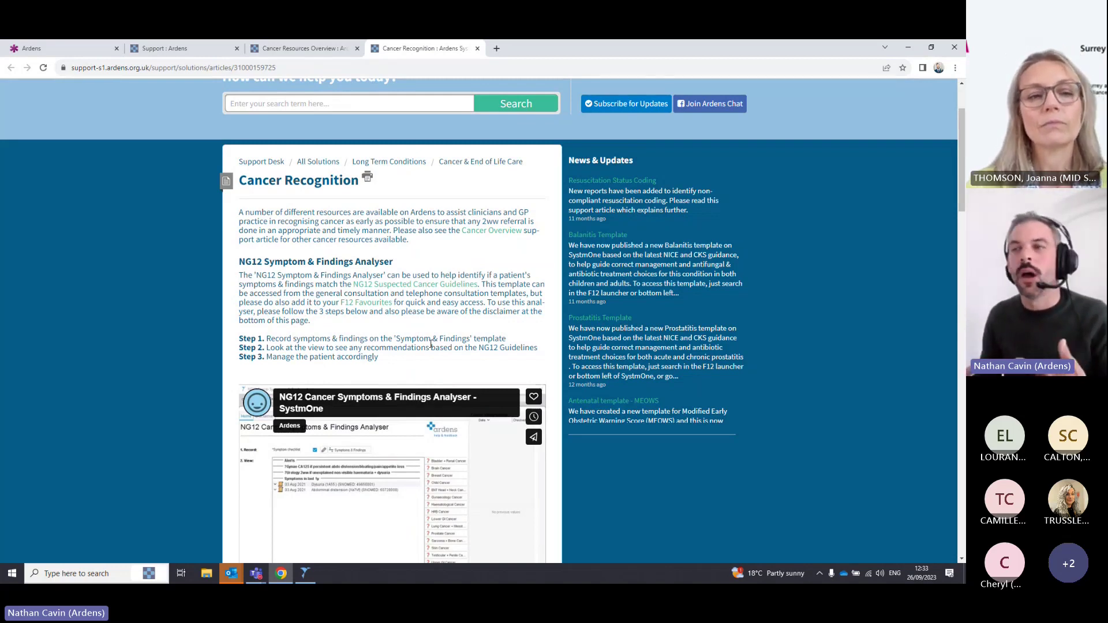
pyautogui.scroll(2, 437, 261)
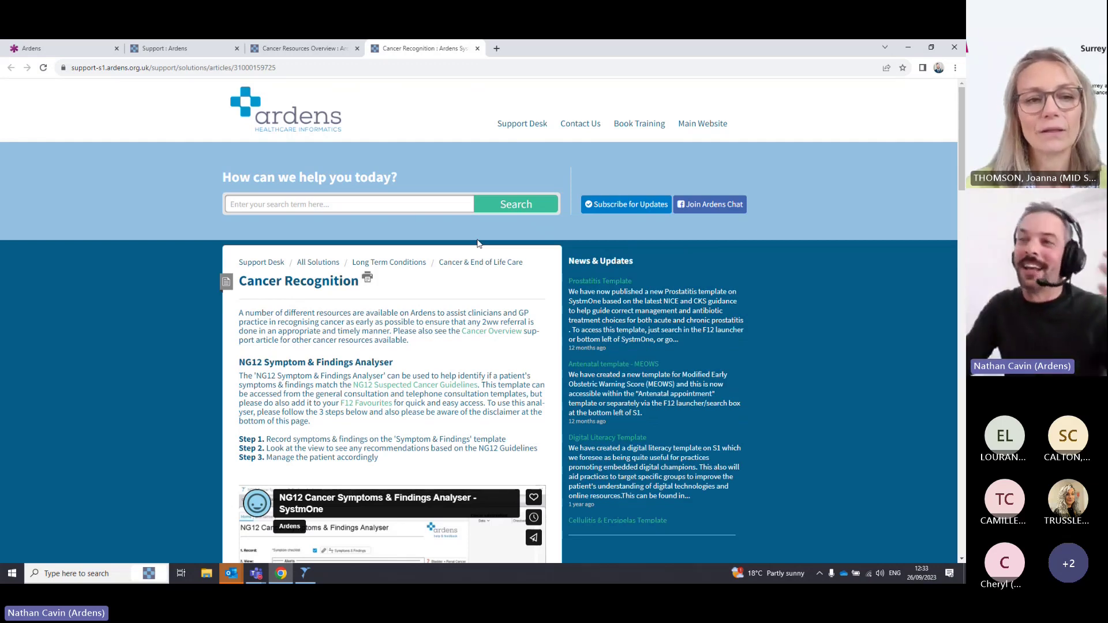
# Step: Minimise the browser, and cancel out of the NG12 analyser and the consultation template in SystmOne
pyautogui.click(908, 47)
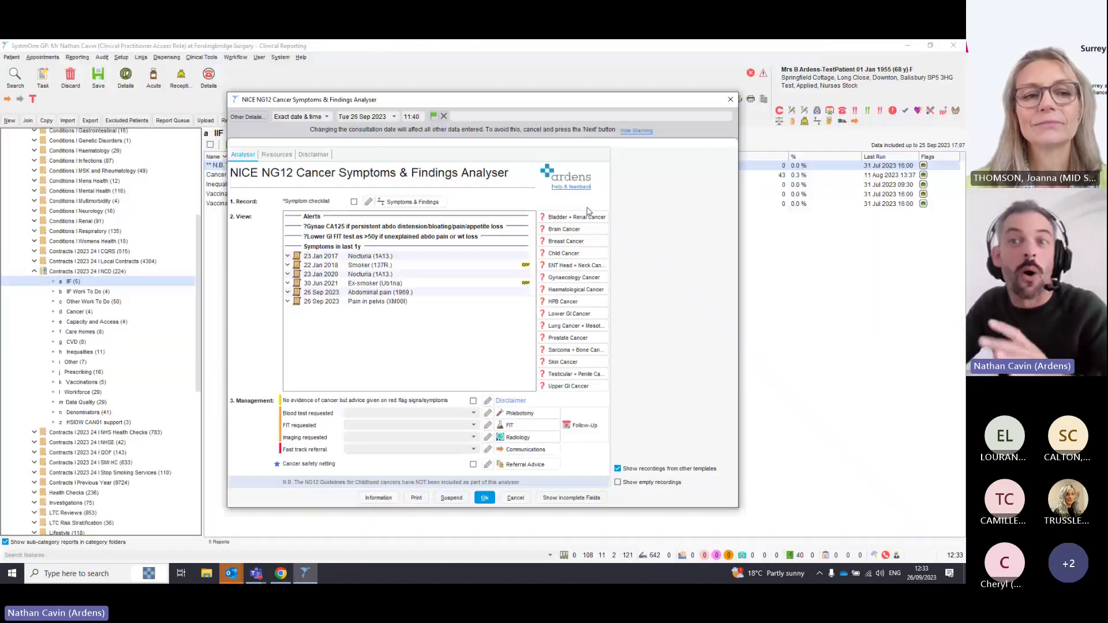
pyautogui.click(515, 499)
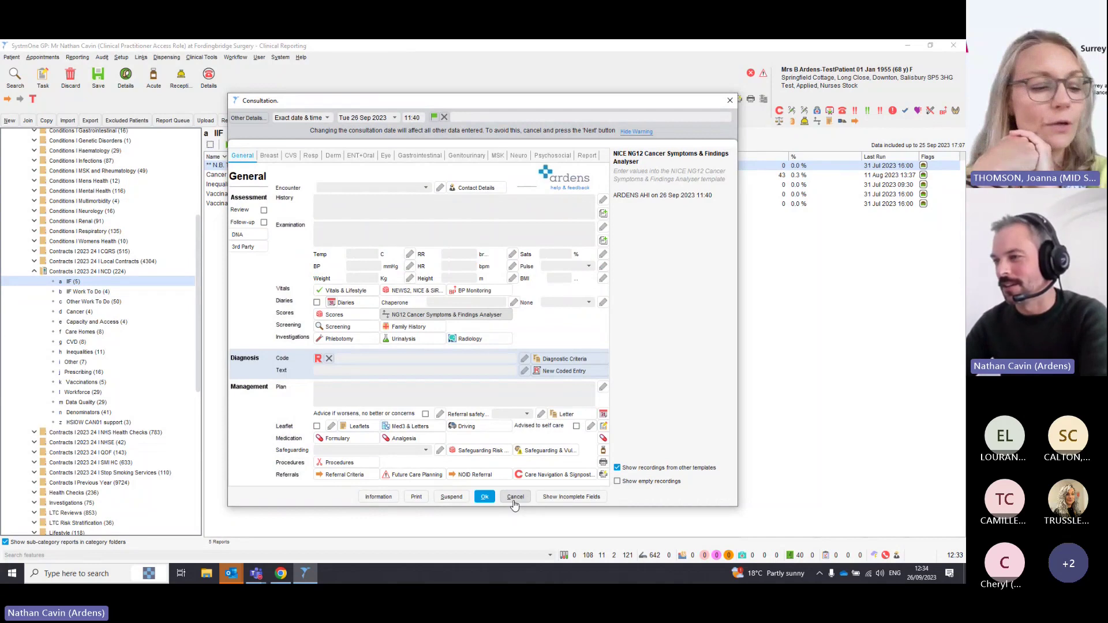
pyautogui.click(515, 498)
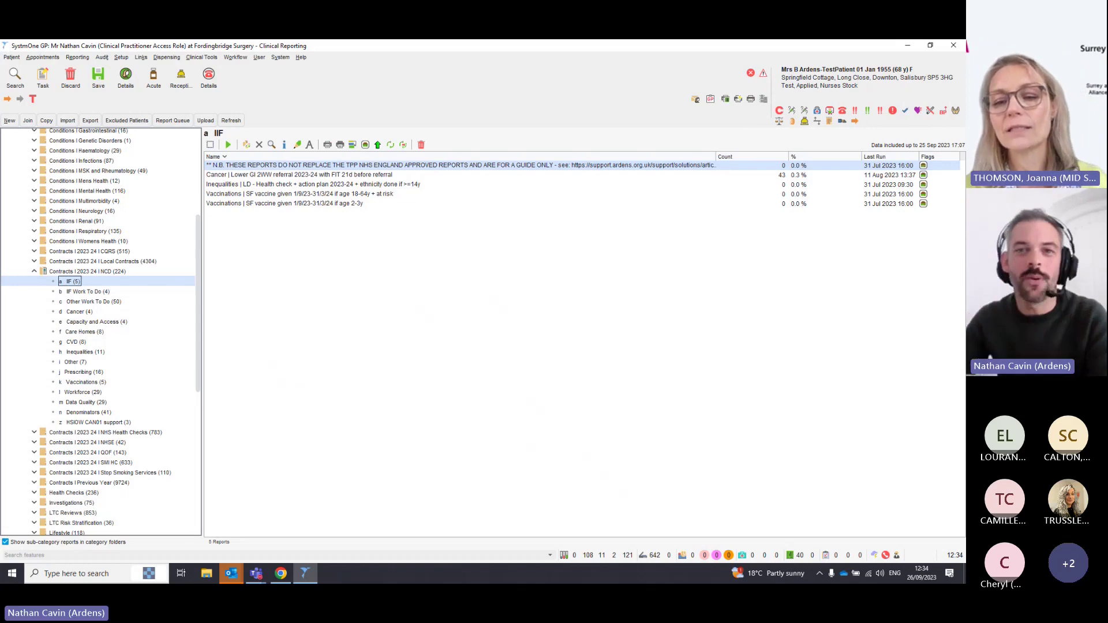
pyautogui.hotkey('alt', 'Tab')
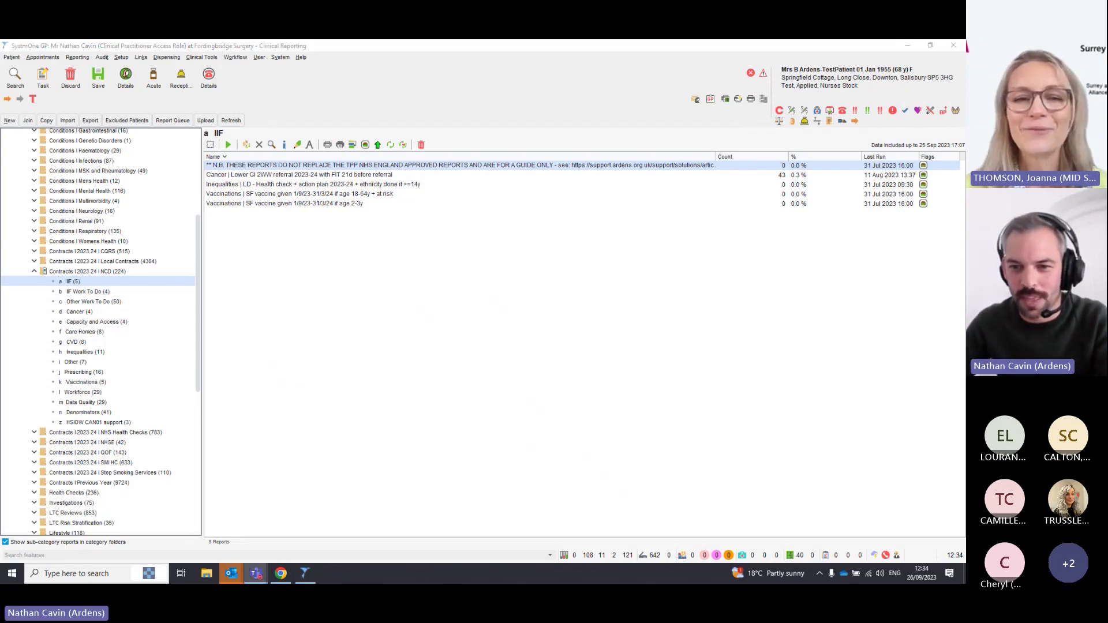